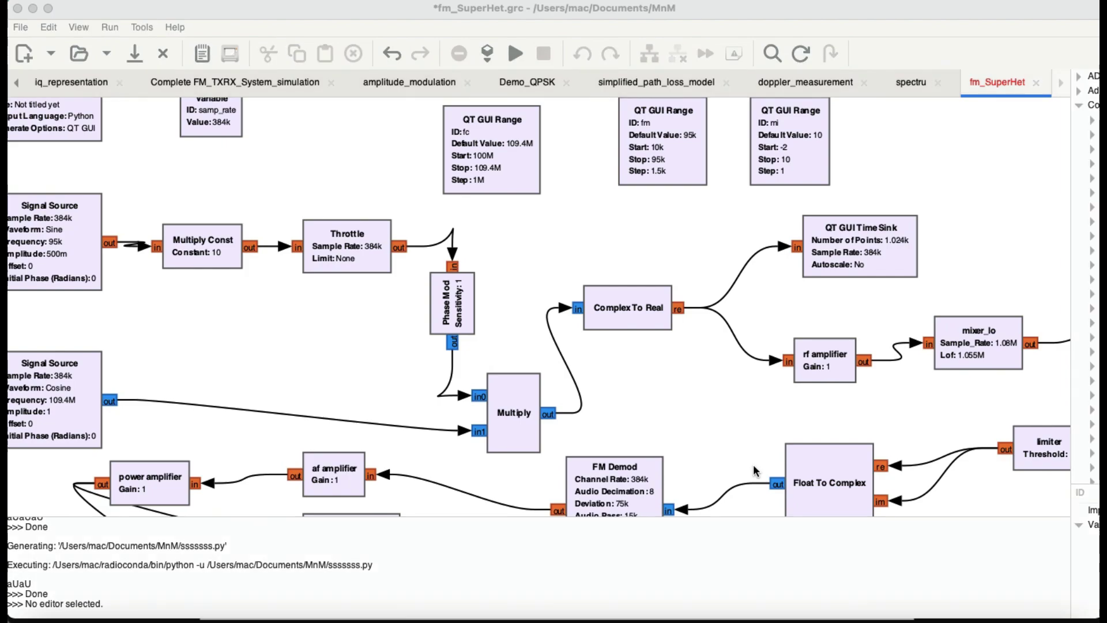
# - Switch to Chrome and examine the two FM receiver block diagram images, ending on the FM-Receiver.png version with a limiter
pyautogui.press('super+Tab')
pyautogui.press('super+Tab')
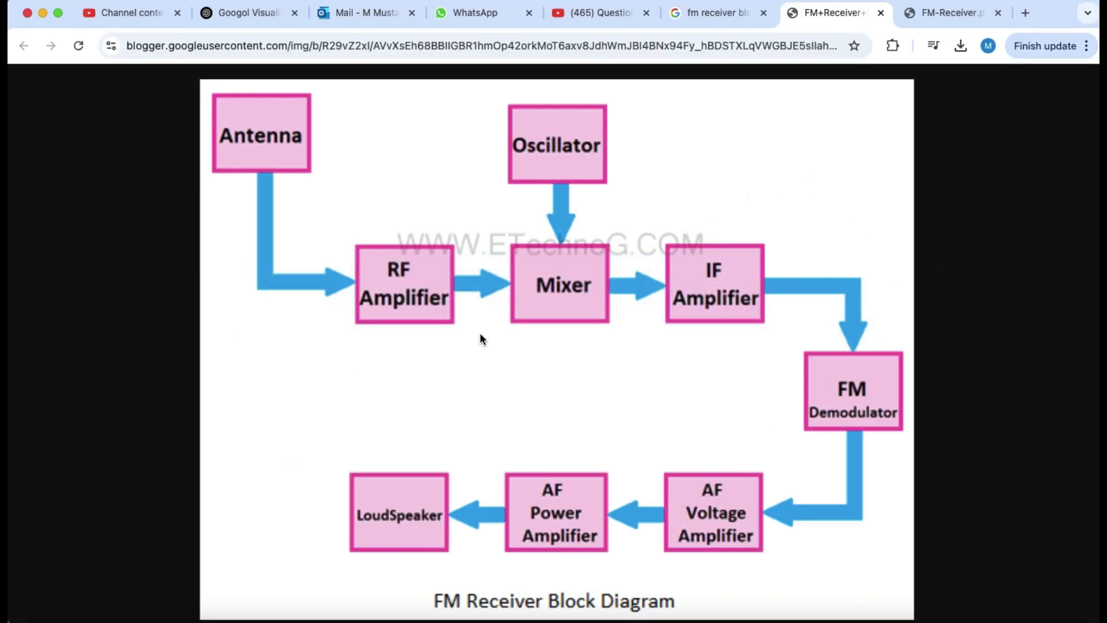
pyautogui.click(929, 13)
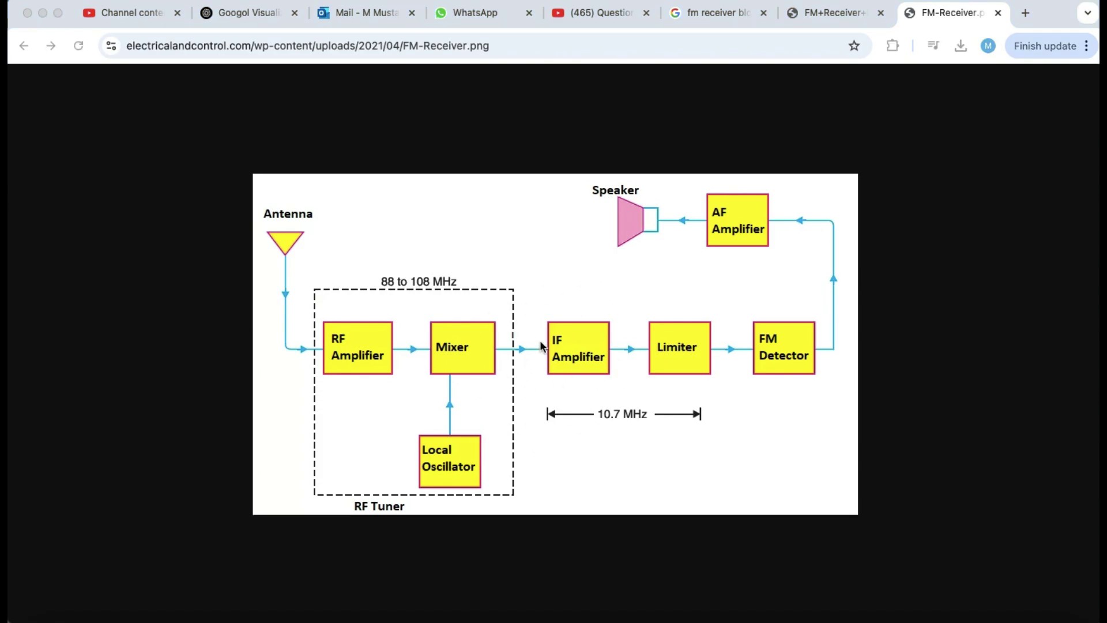
# - Switch back to GNU Radio Companion and examine the fm_SuperHet flowgraph from the signal sources through to the receiver blocks
pyautogui.press('super+Tab')
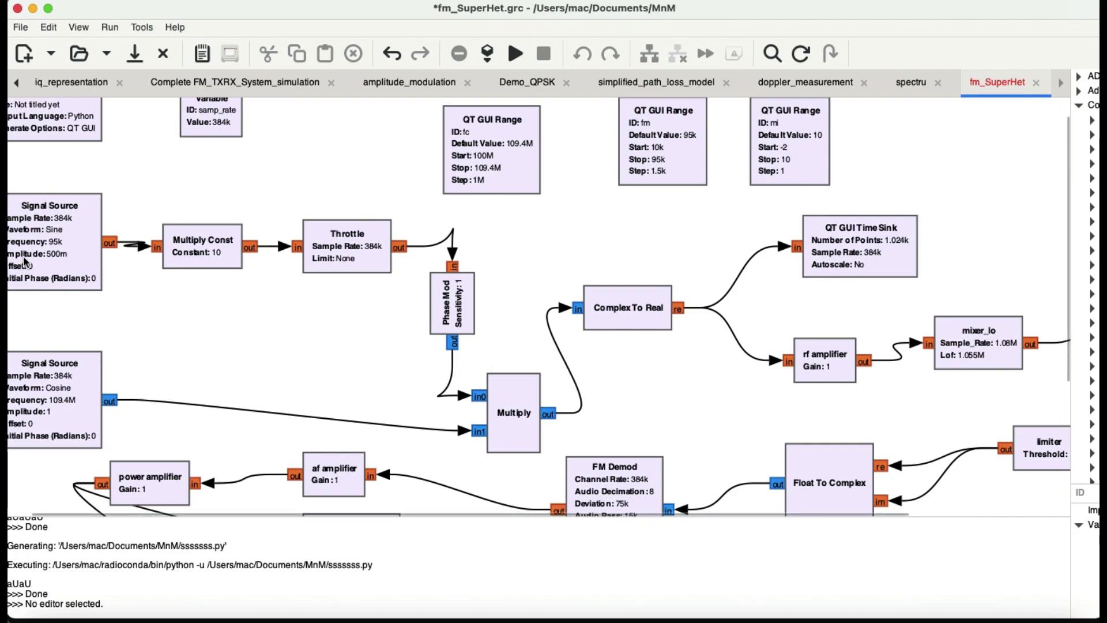
pyautogui.hscroll(-2, 23, 260)
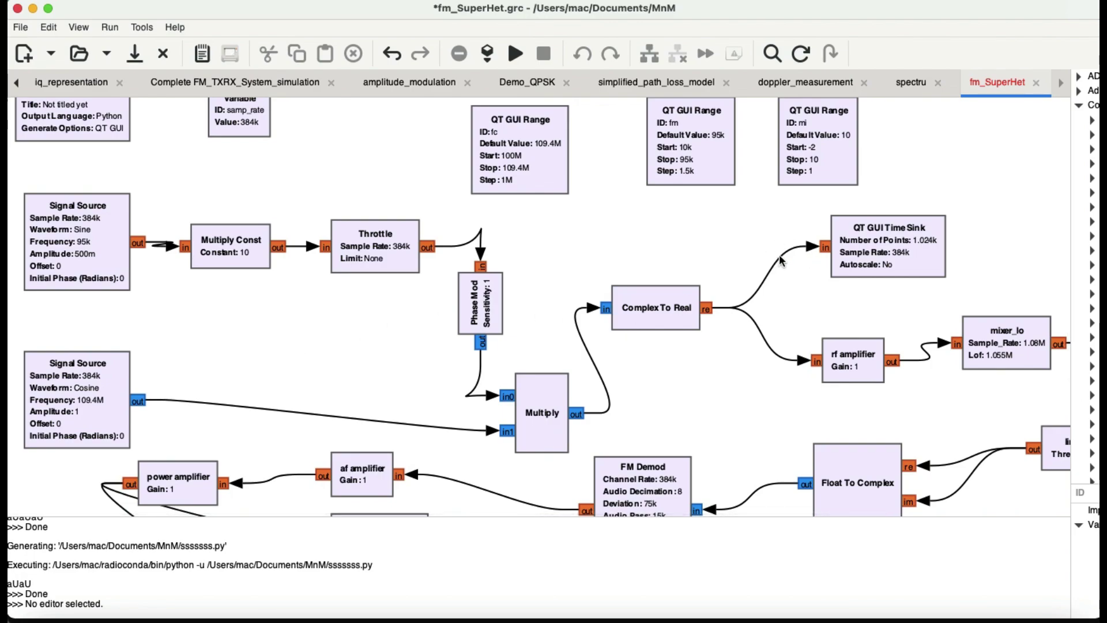
pyautogui.hscroll(5, 779, 254)
pyautogui.hscroll(1, 779, 254)
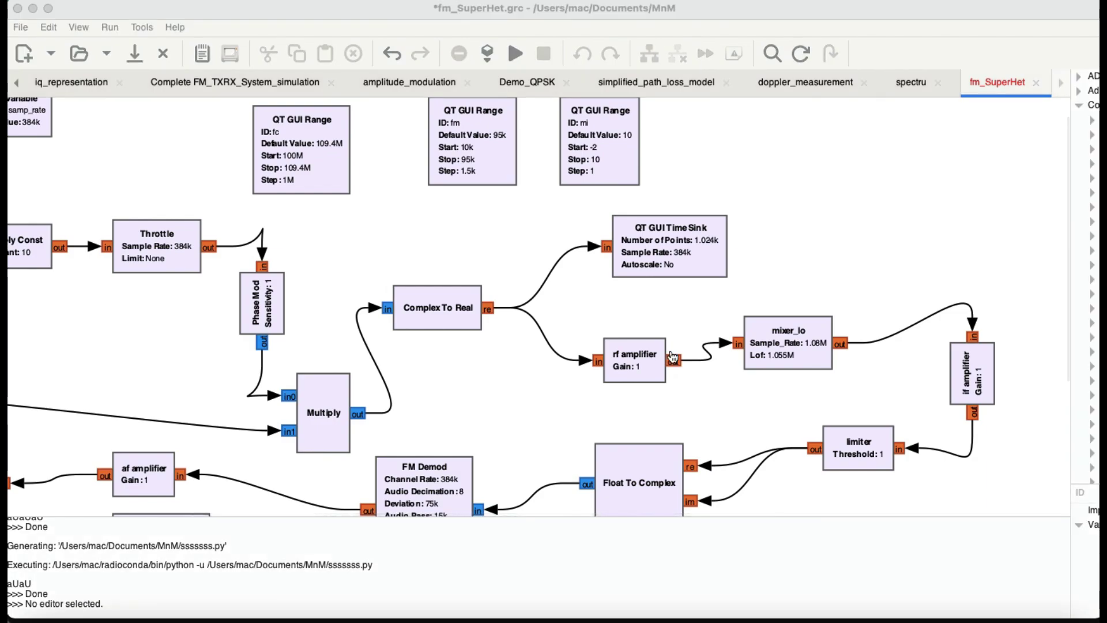
# - Look up the RF Amplifier stage in the FM receiver diagram in Chrome and return to the GNU Radio flowgraph
pyautogui.press('super+Tab')
pyautogui.press('Tab')
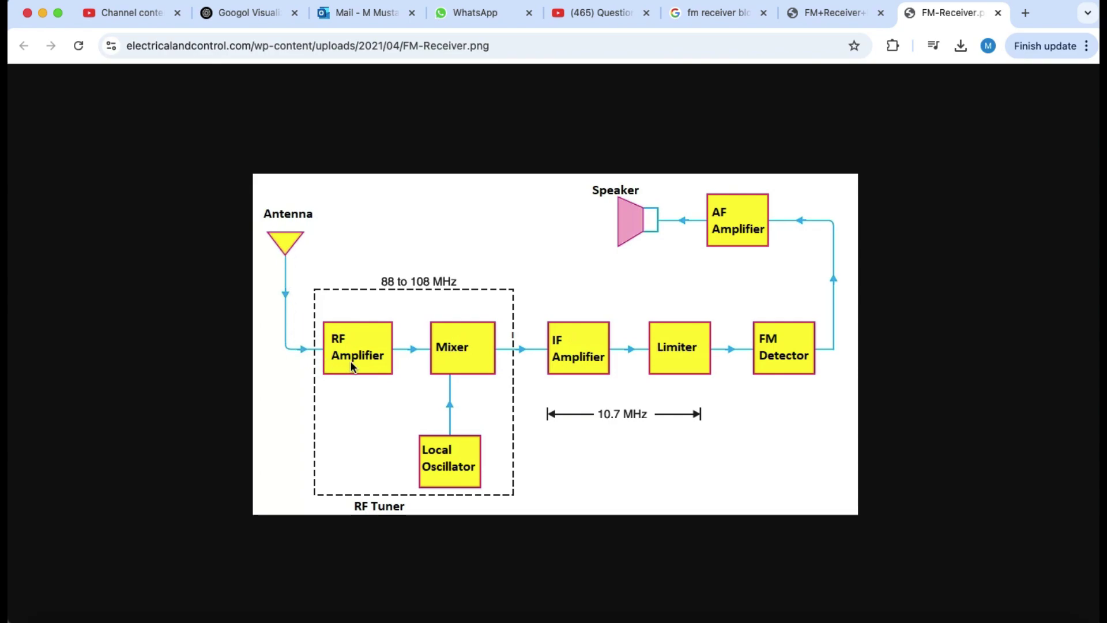
pyautogui.press('super+Tab')
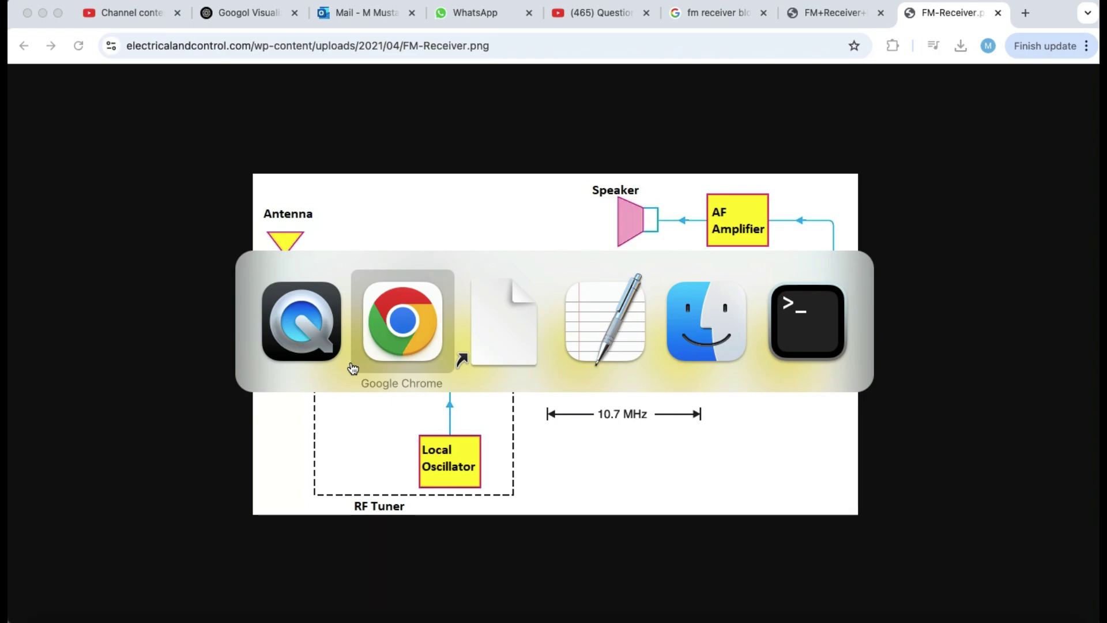
pyautogui.press('super+Tab')
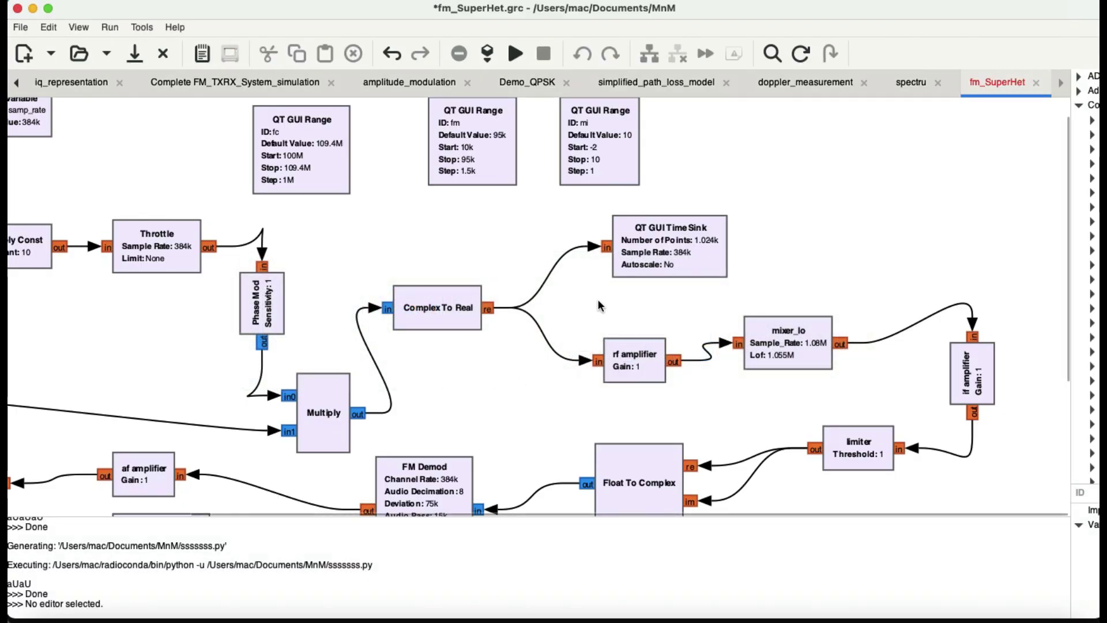
# - Inspect the rf amplifier block's properties and close them without changes
pyautogui.doubleClick(634, 361)
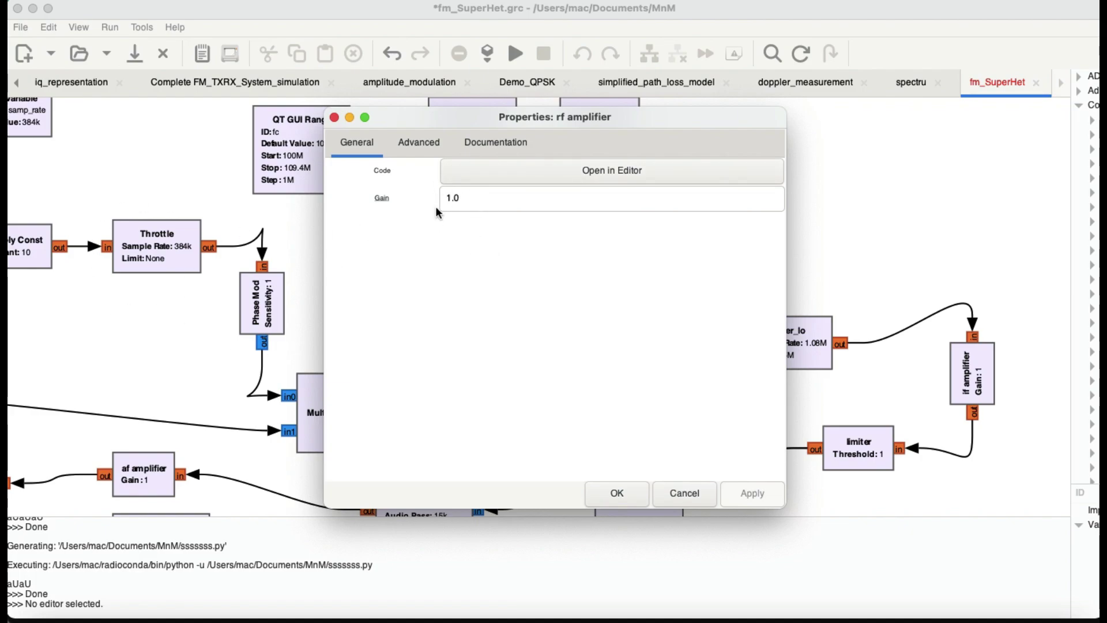
pyautogui.click(335, 118)
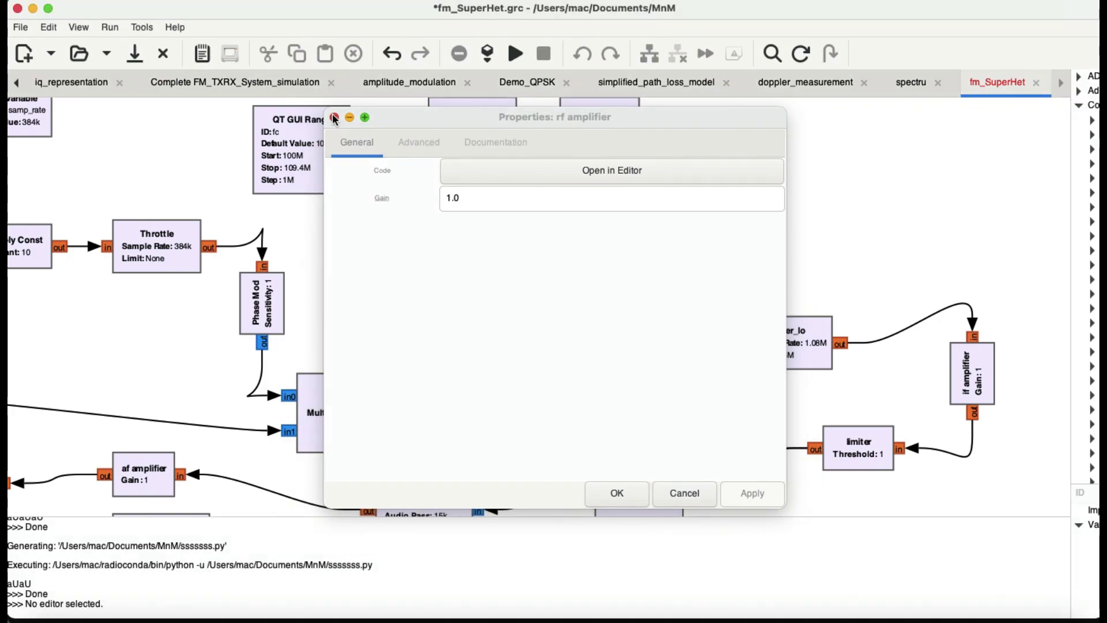
pyautogui.click(617, 492)
# - Look up the Mixer and Local Oscillator stages in the Chrome receiver diagram and return to the GNU Radio flowgraph
pyautogui.press('super+Tab')
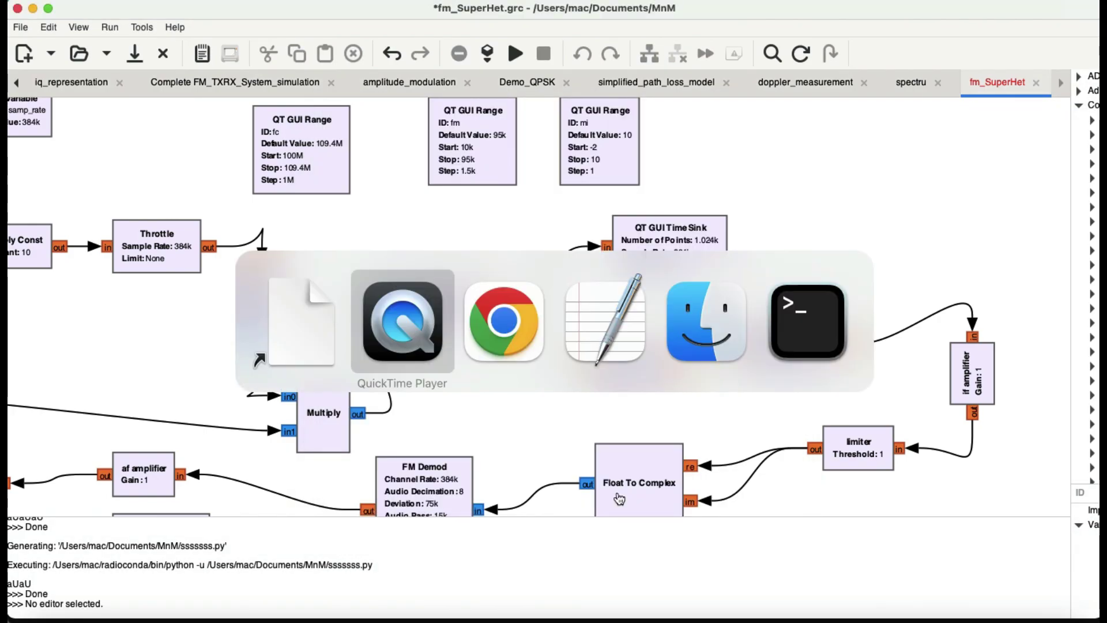
pyautogui.press('super+Tab')
pyautogui.press('Tab')
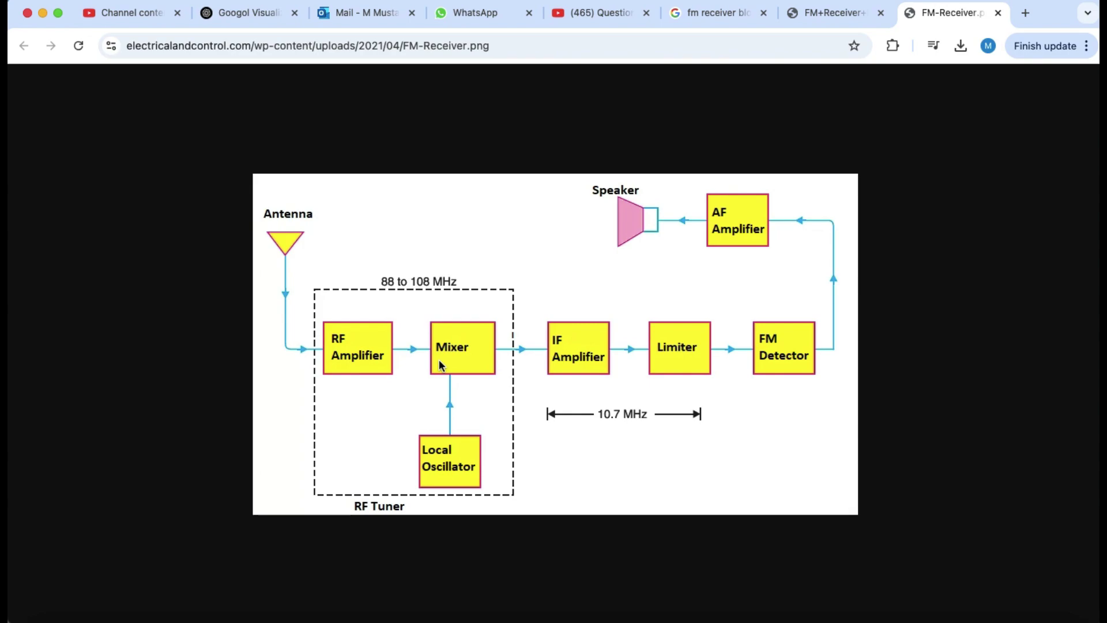
pyautogui.press('super+Tab')
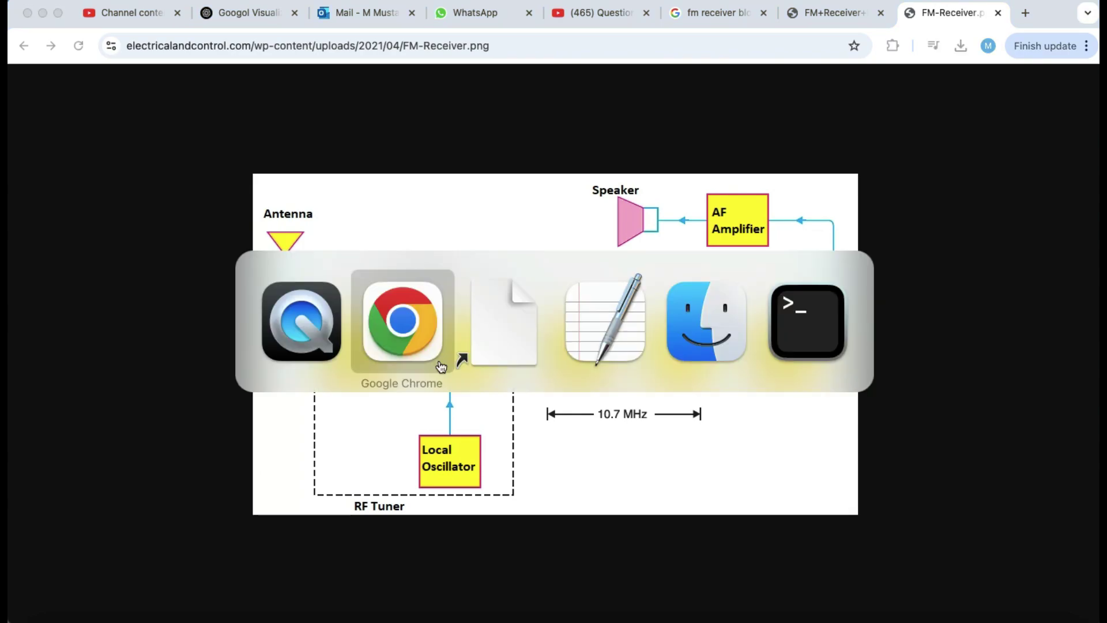
pyautogui.press('super+Tab')
pyautogui.press('super+Tab')
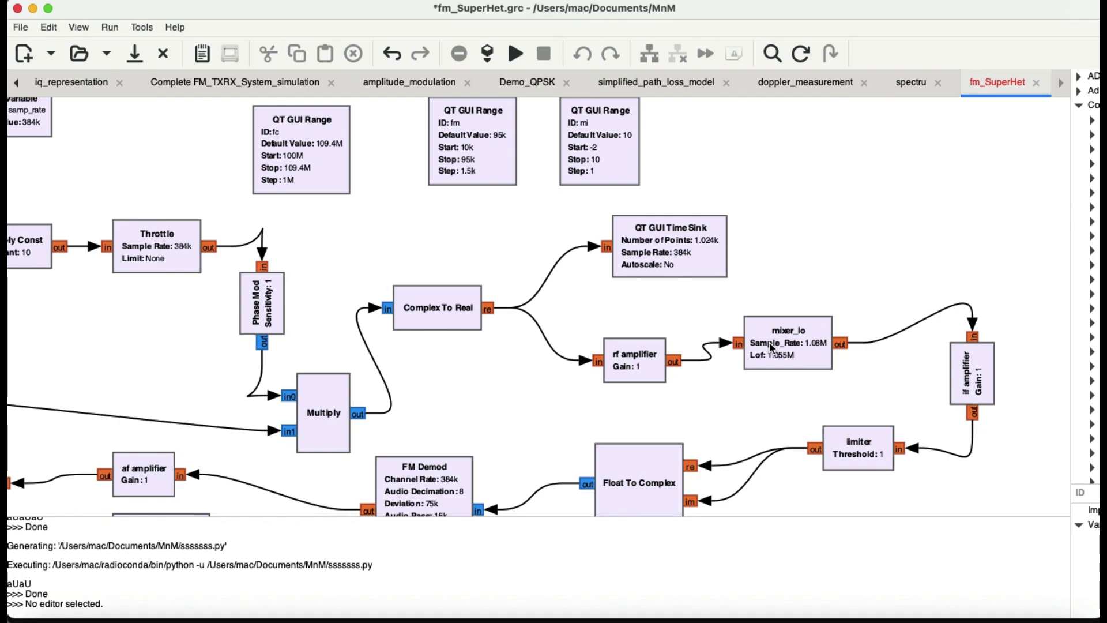
# - Inspect the mixer_lo block's properties and read through its embedded Python code, closing both without changes
pyautogui.doubleClick(771, 346)
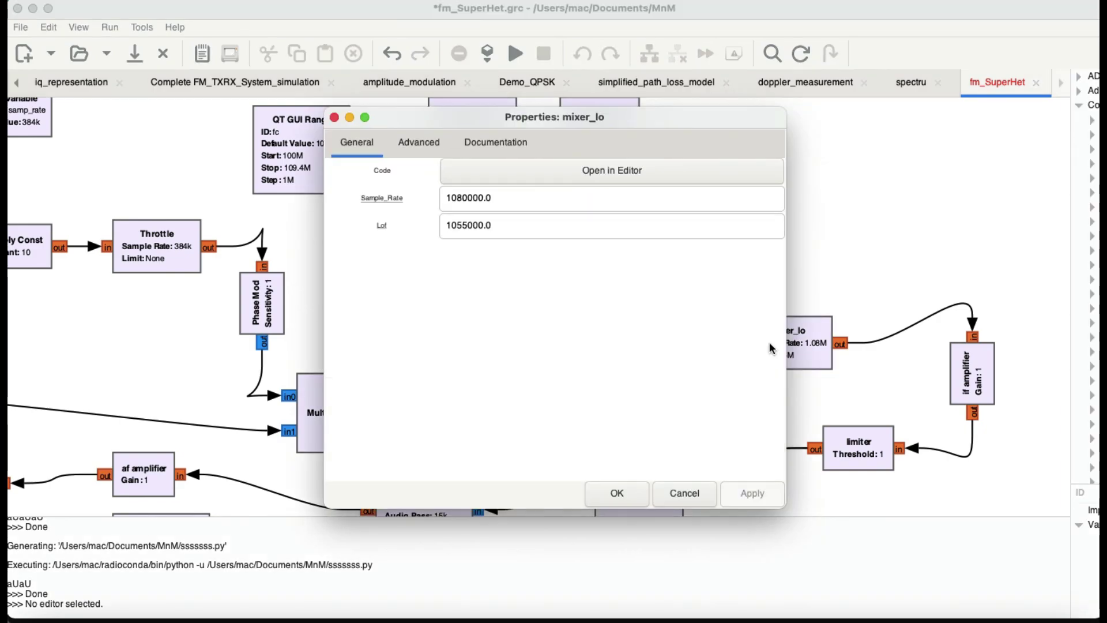
pyautogui.click(589, 177)
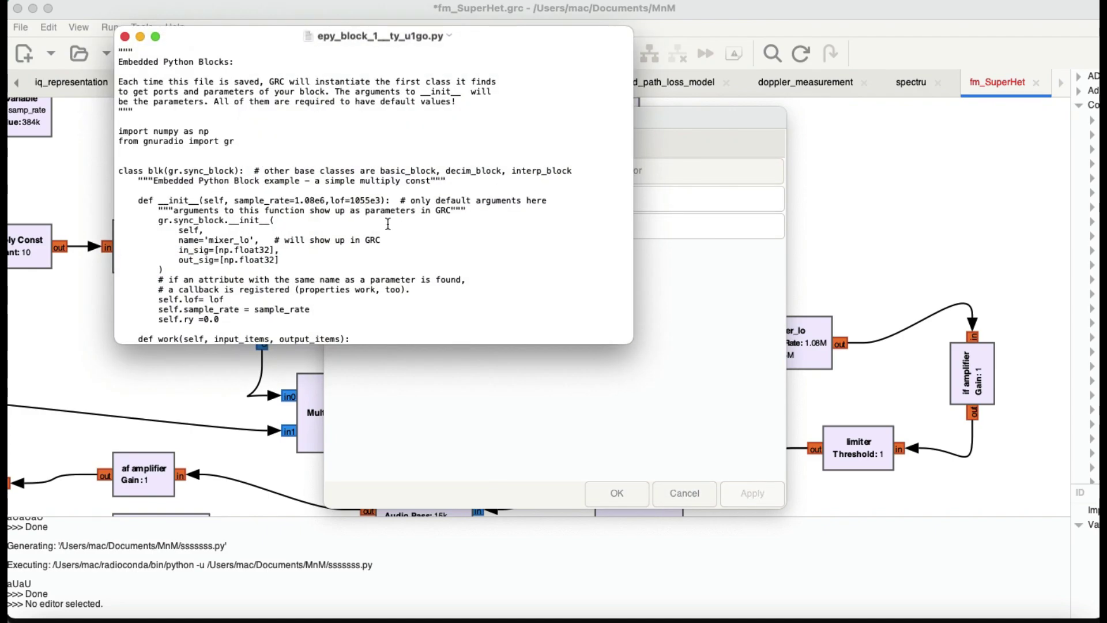
pyautogui.scroll(-5, 388, 224)
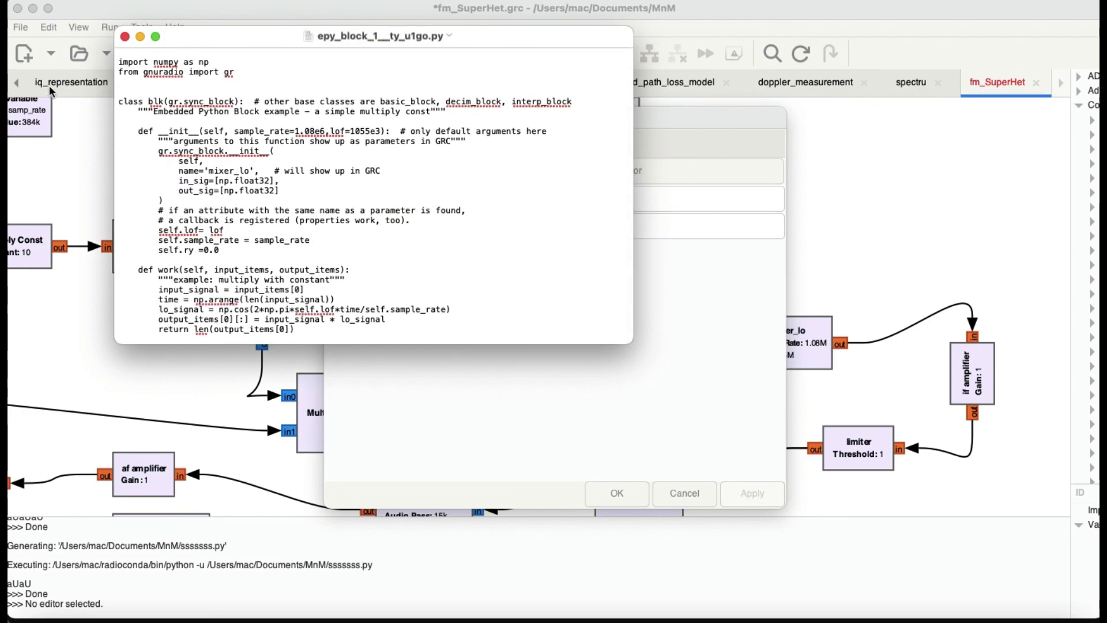
pyautogui.click(126, 38)
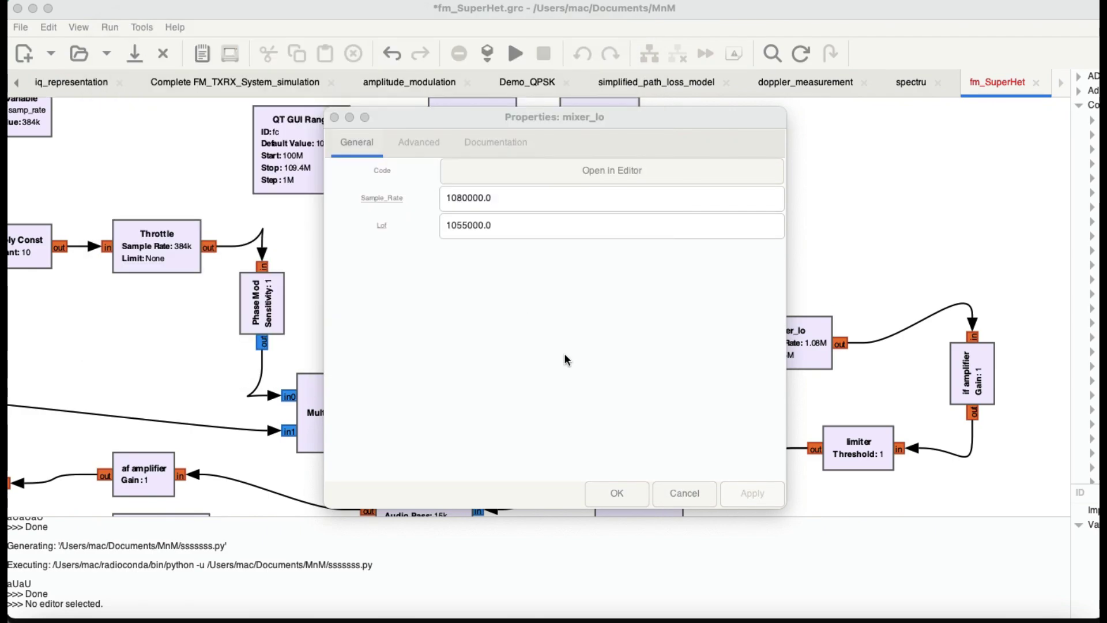
pyautogui.click(516, 274)
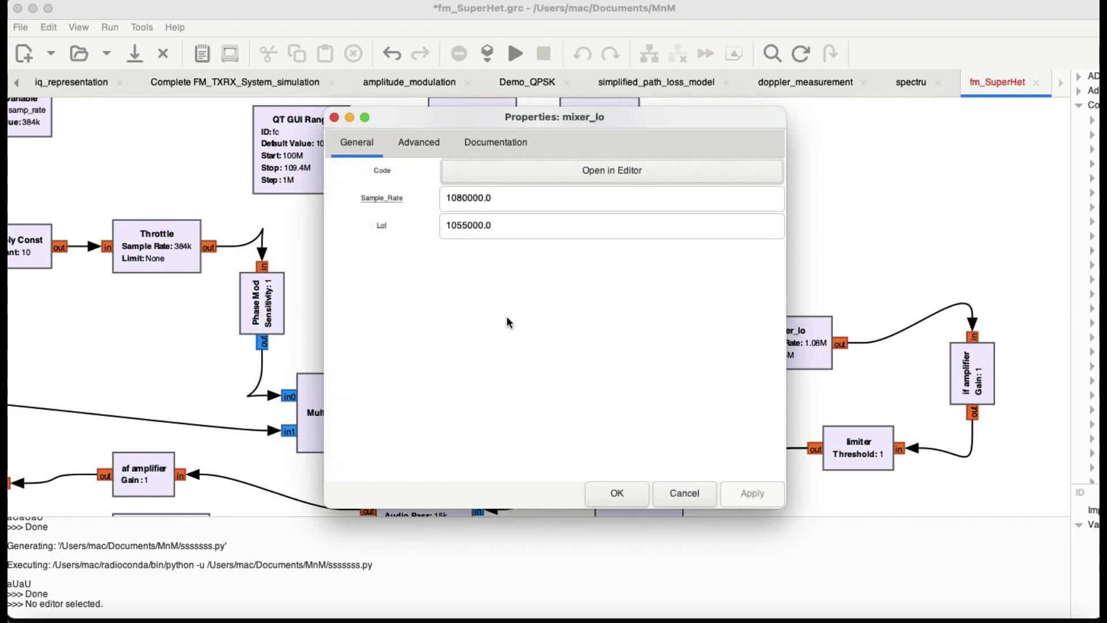
pyautogui.click(617, 494)
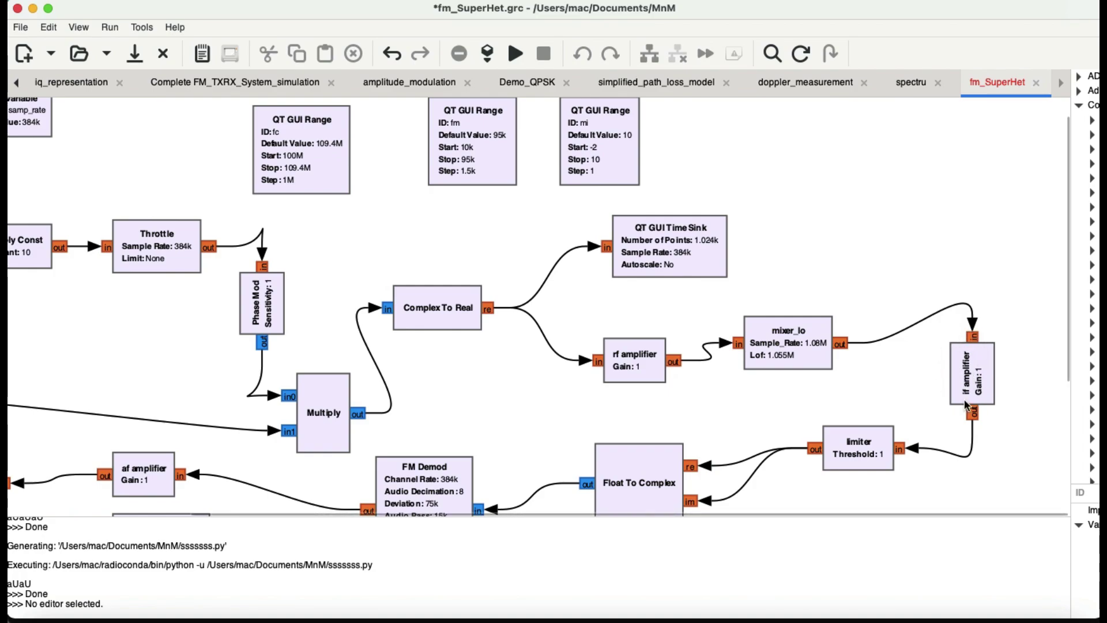
# - Look up the IF Amplifier and Limiter stages in the Chrome receiver diagram and return to the GNU Radio flowgraph
pyautogui.press('super+Tab')
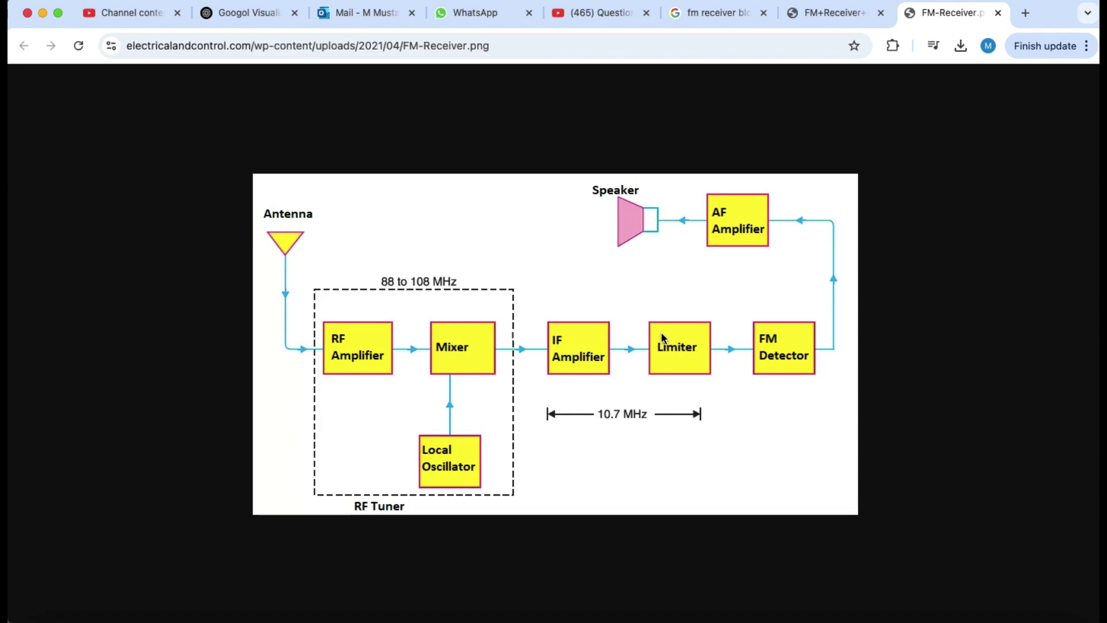
pyautogui.press('super+Tab')
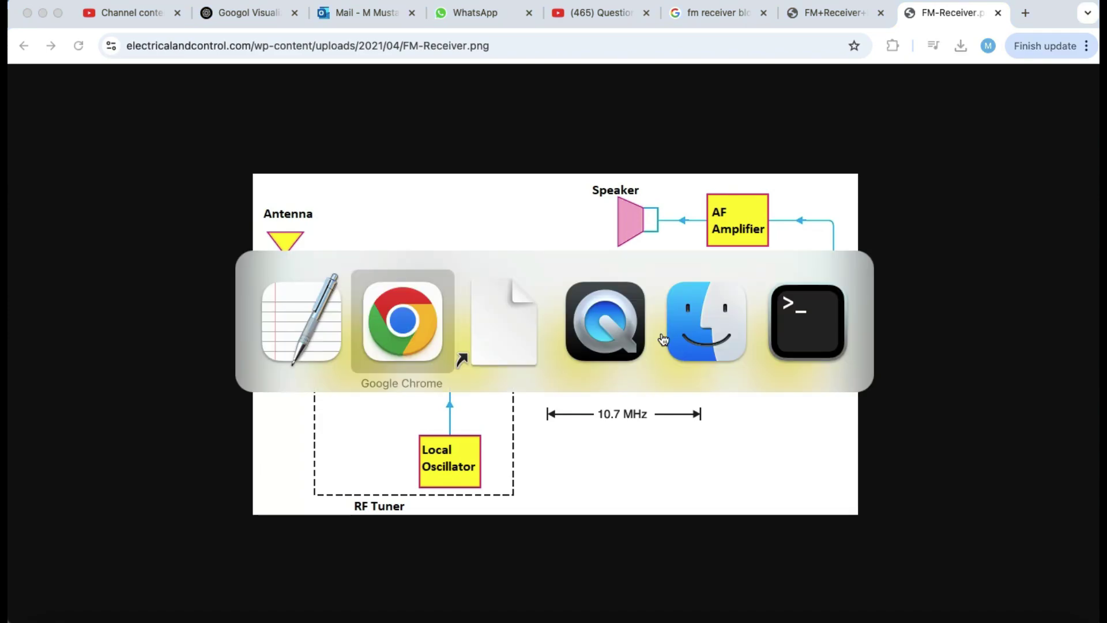
pyautogui.press('super+Tab')
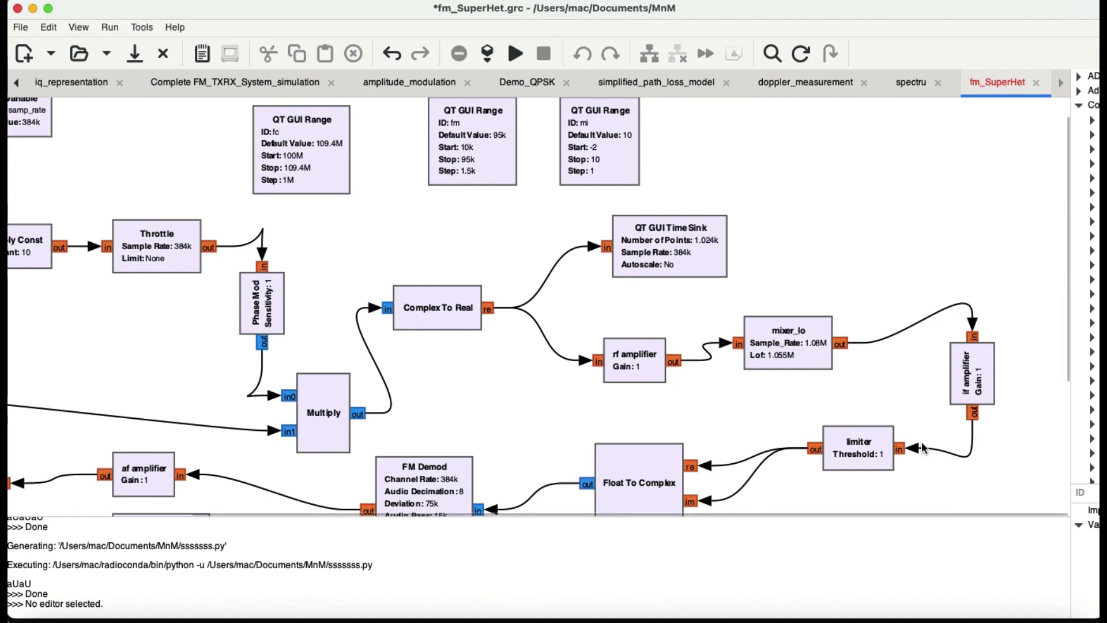
# - Inspect the limiter block's threshold property and close its properties without changes
pyautogui.scroll(-3, 886, 392)
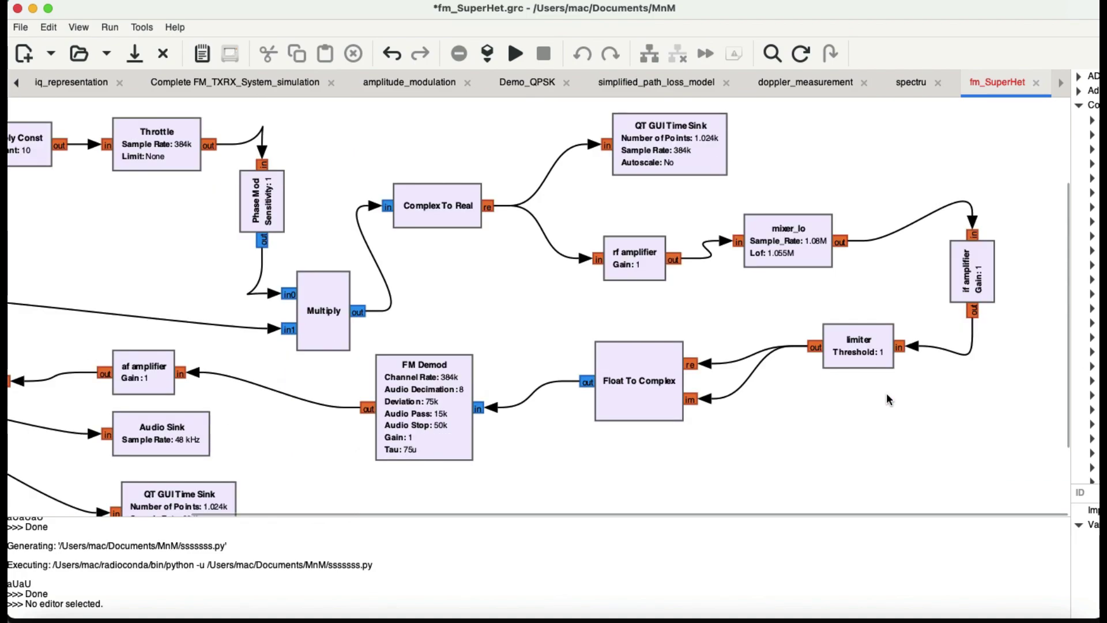
pyautogui.doubleClick(852, 346)
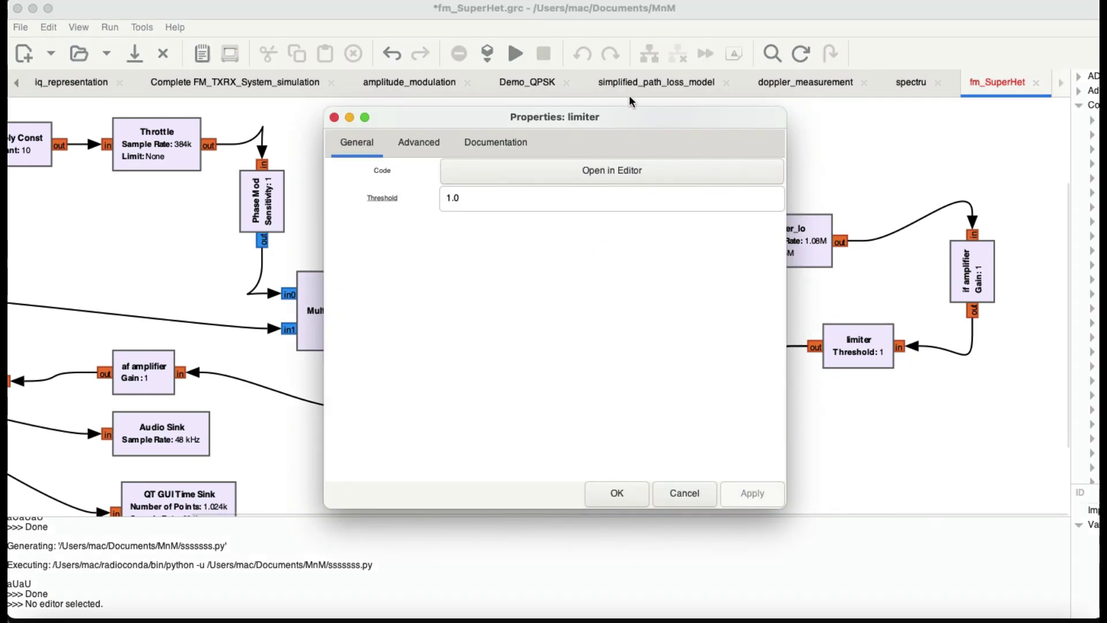
pyautogui.click(617, 491)
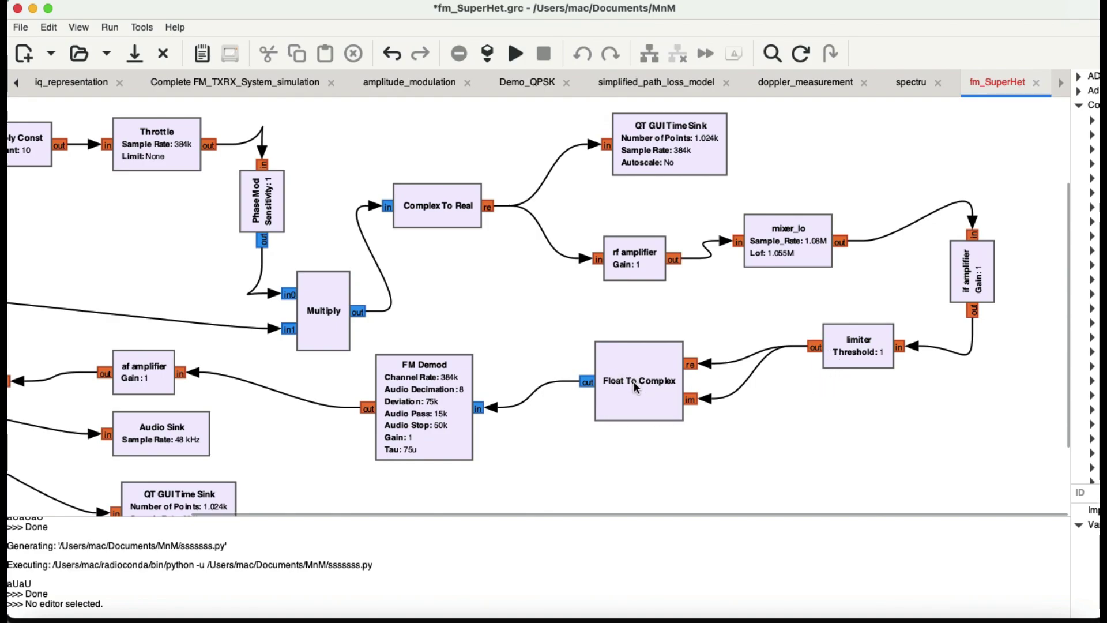
# - Review the FM Demod block's properties, keeping the audio decimation at 8, and accept the dialog
pyautogui.doubleClick(421, 400)
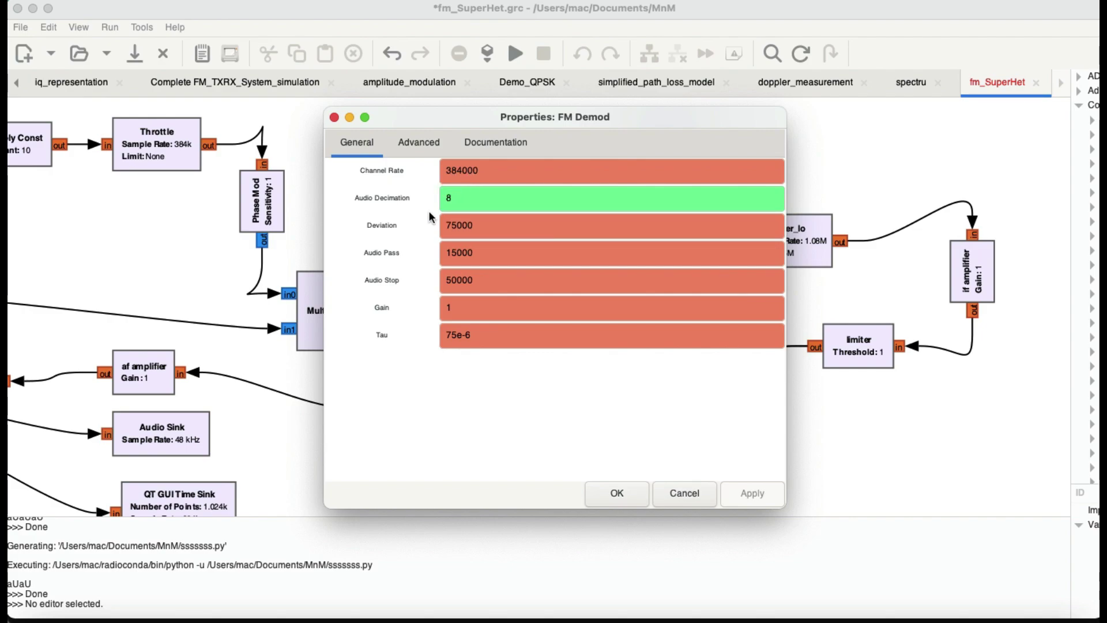
pyautogui.click(444, 196)
pyautogui.write('8')
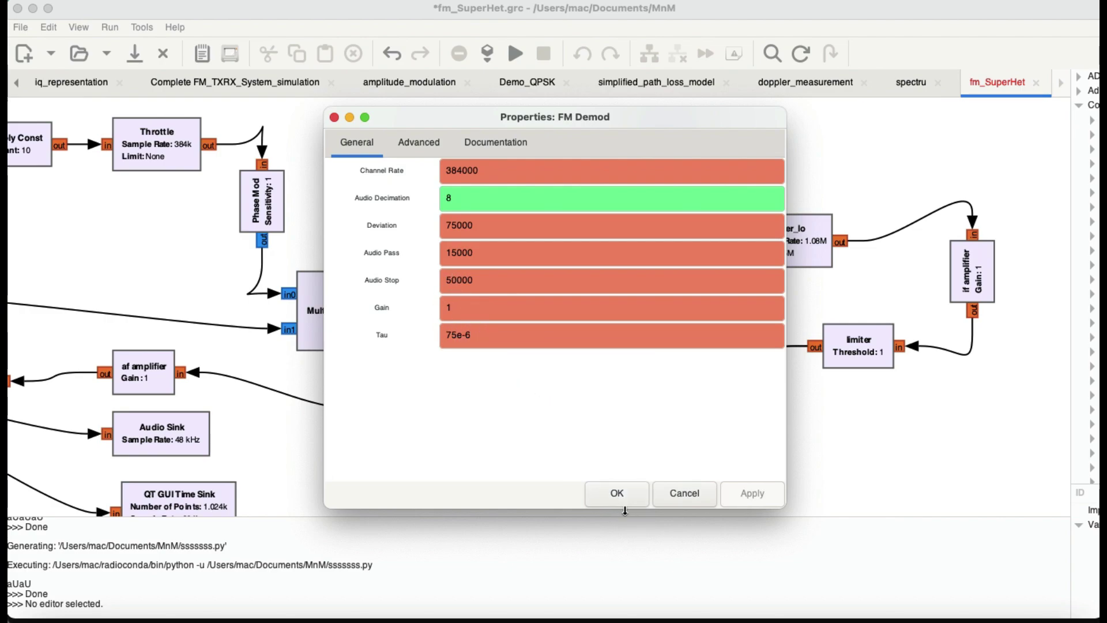
pyautogui.click(616, 493)
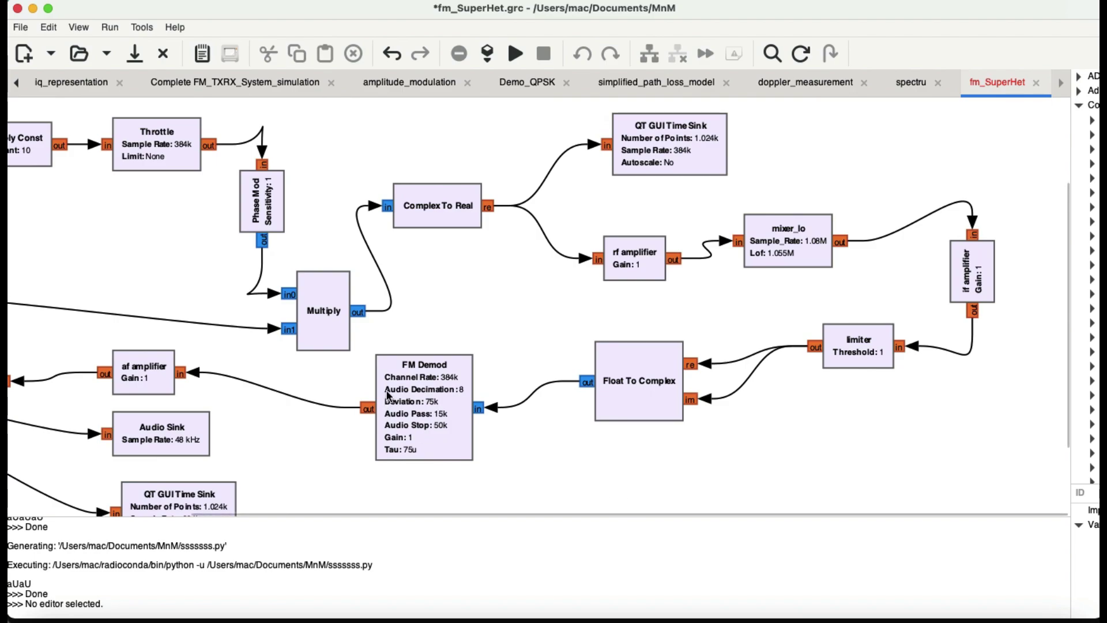
# - Compare the flowgraph's af amplifier and power amplifier stages with the AF stages in Chrome's FM Receiver Block Diagram, and return to GNU Radio
pyautogui.hscroll(-5, 386, 390)
pyautogui.scroll(-2, 386, 390)
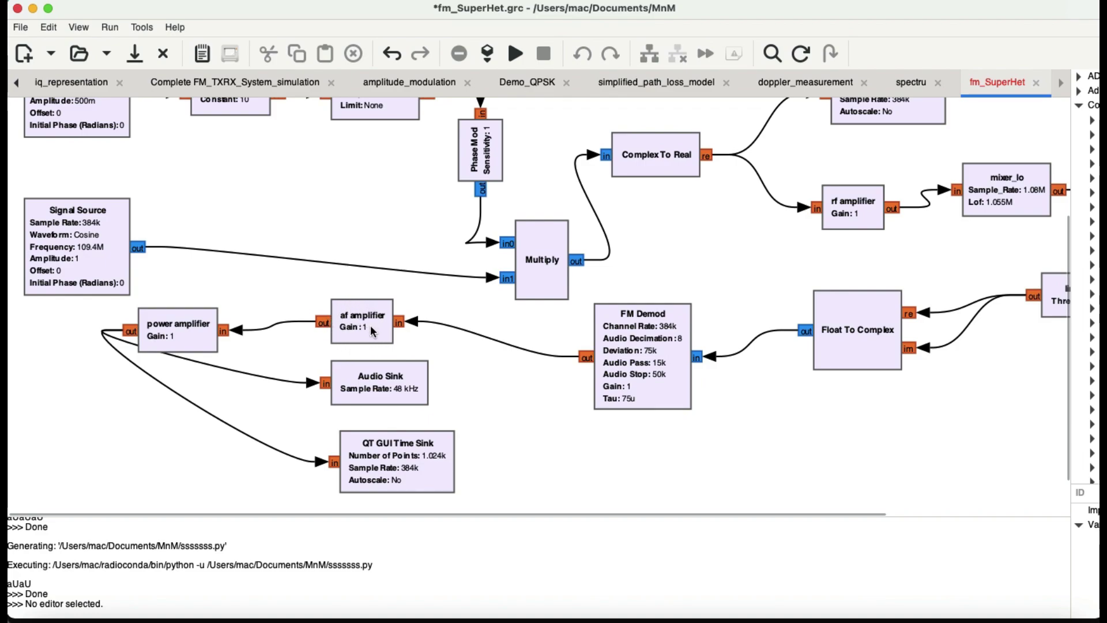
pyautogui.press('super+Tab')
pyautogui.press('super+Tab')
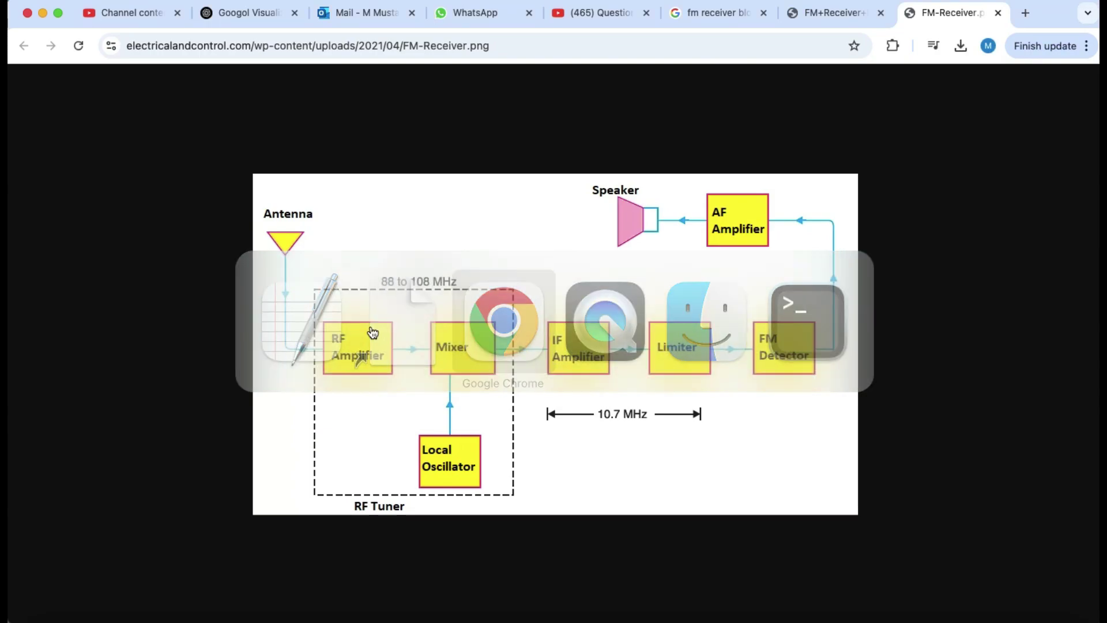
pyautogui.click(852, 16)
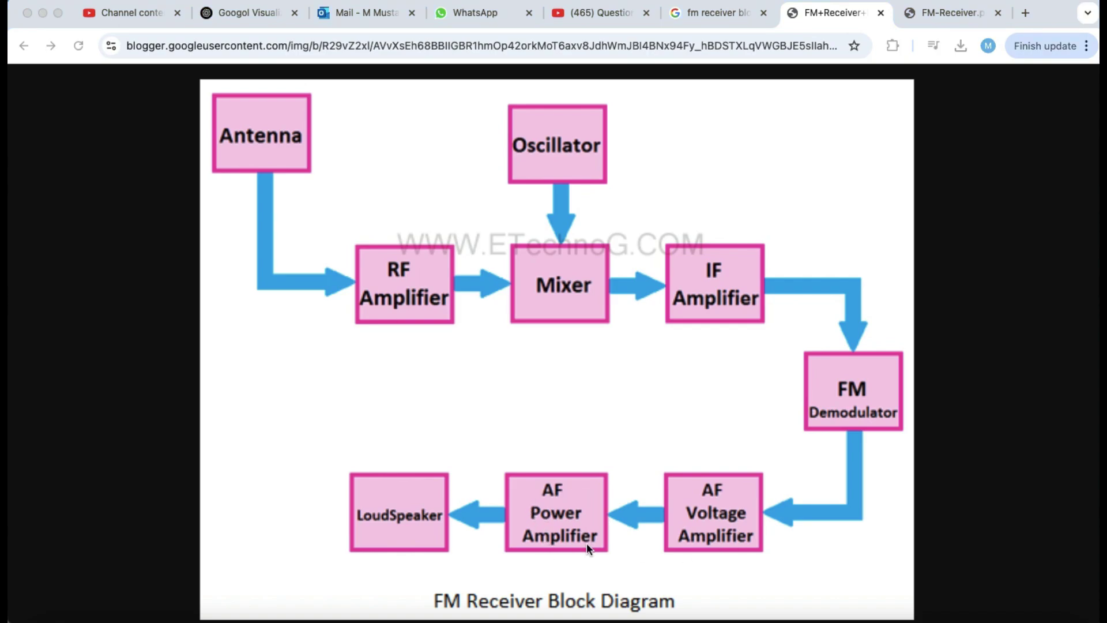
pyautogui.press('super+Tab')
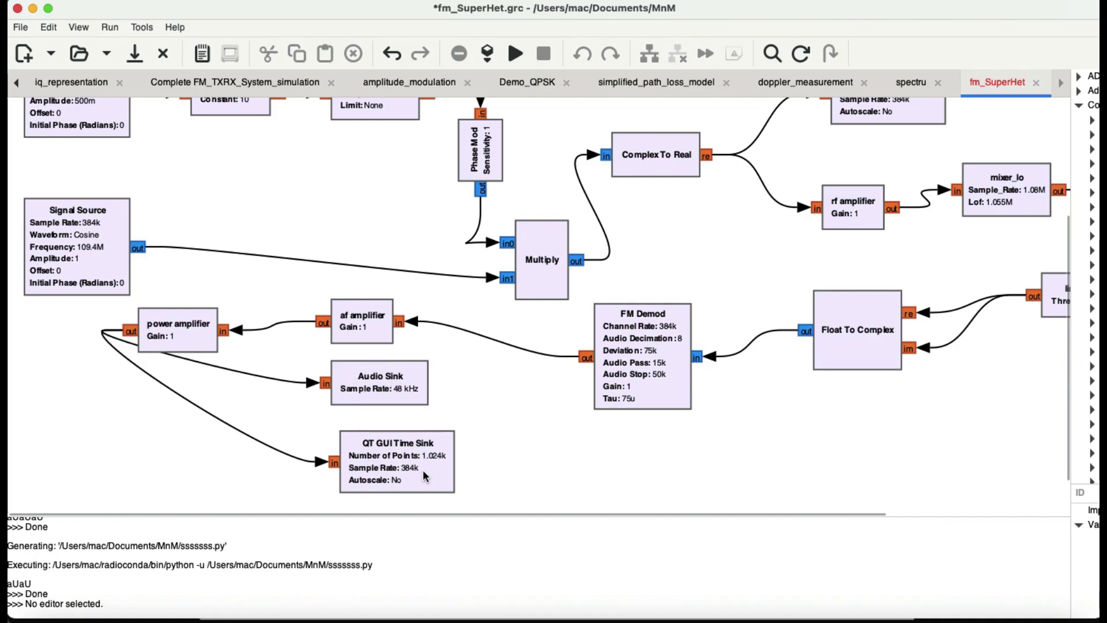
# - Look over the complete flowgraph once more, from the source and range blocks to the limiter and FM Demod chain
pyautogui.scroll(5, 423, 475)
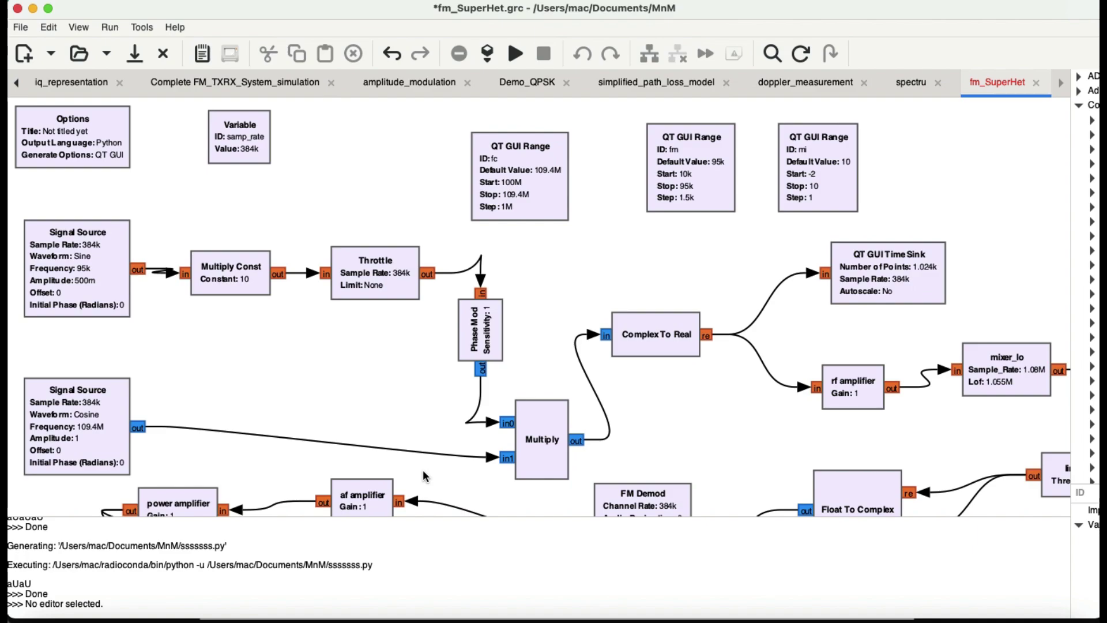
pyautogui.scroll(-4, 423, 475)
pyautogui.hscroll(6, 423, 475)
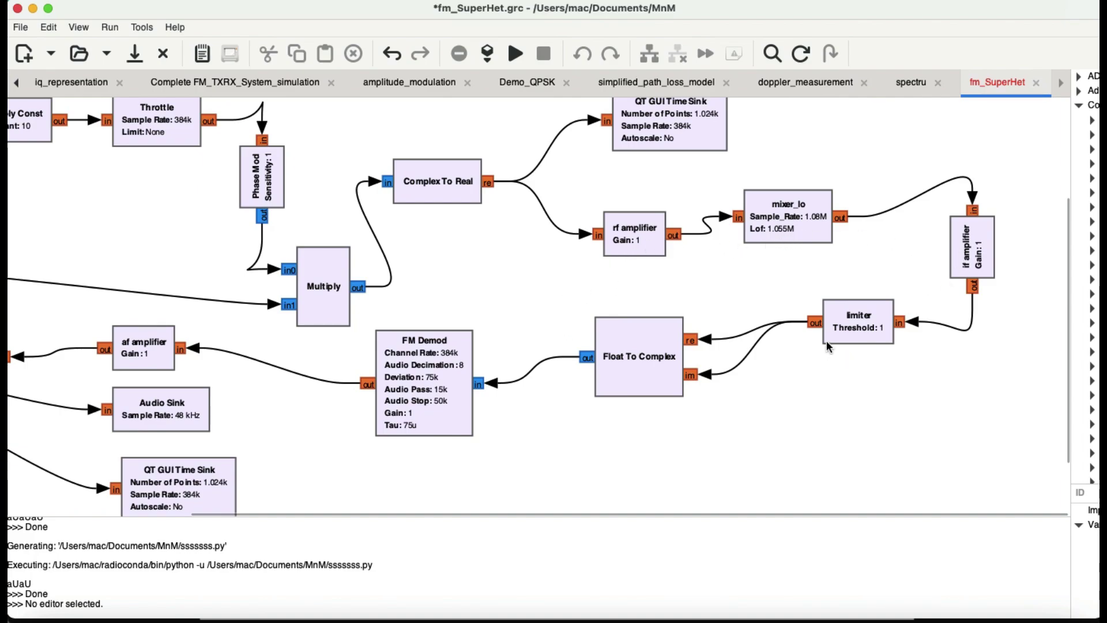
# - Compare the flowgraph's audio output stages with the FM Receiver Block Diagram and the FM-Receiver.png diagram in Chrome
pyautogui.hscroll(-5, 502, 372)
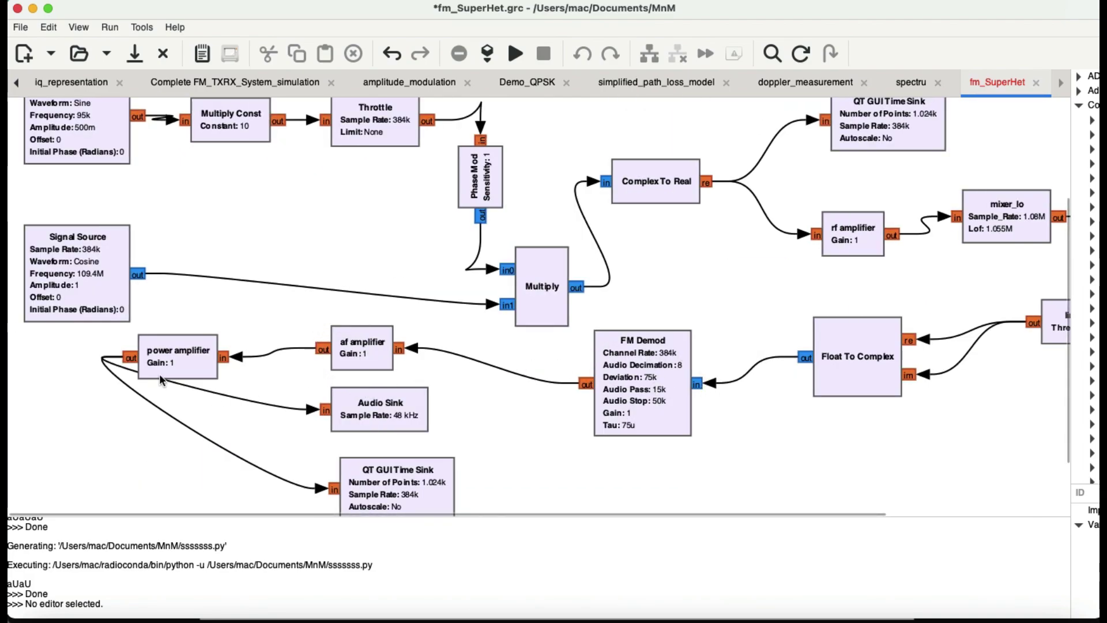
pyautogui.press('super+Tab')
pyautogui.press('super+Tab')
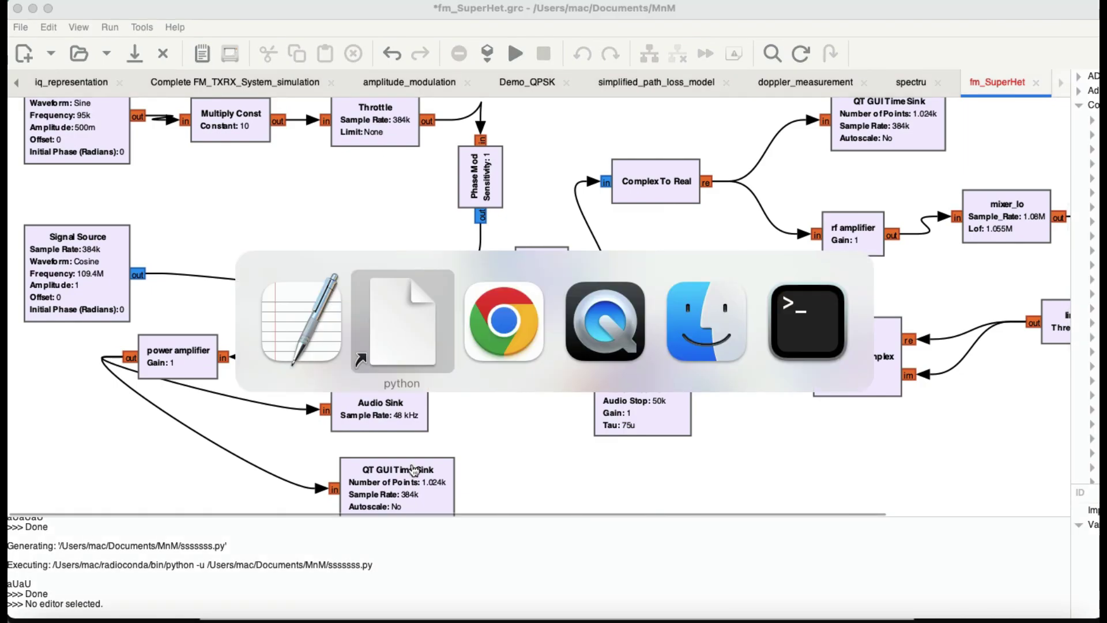
pyautogui.press('Tab')
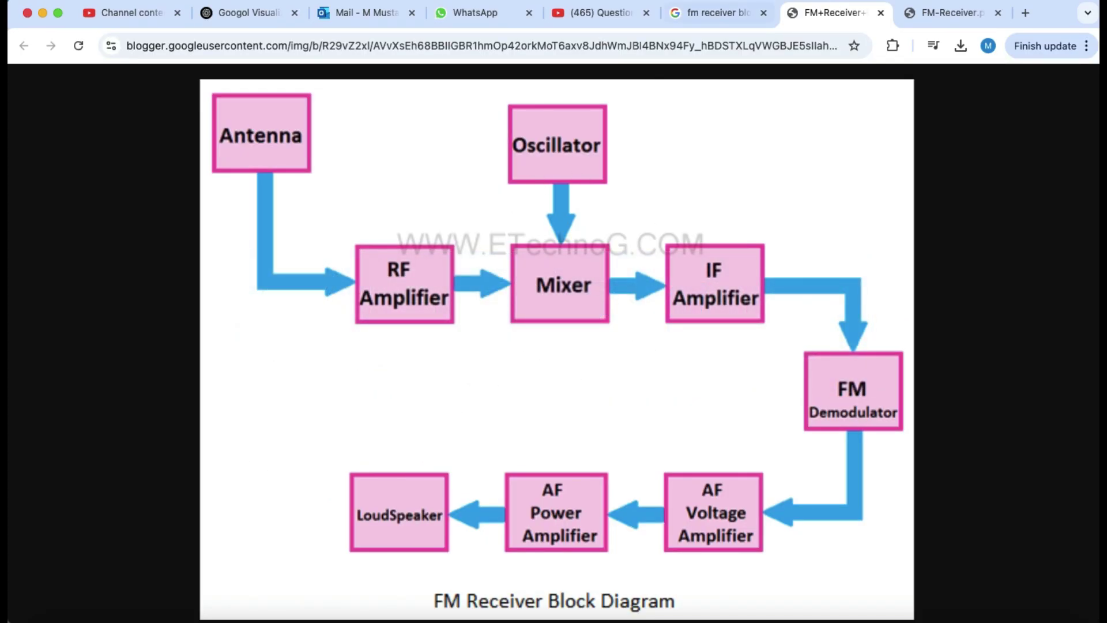
pyautogui.click(952, 11)
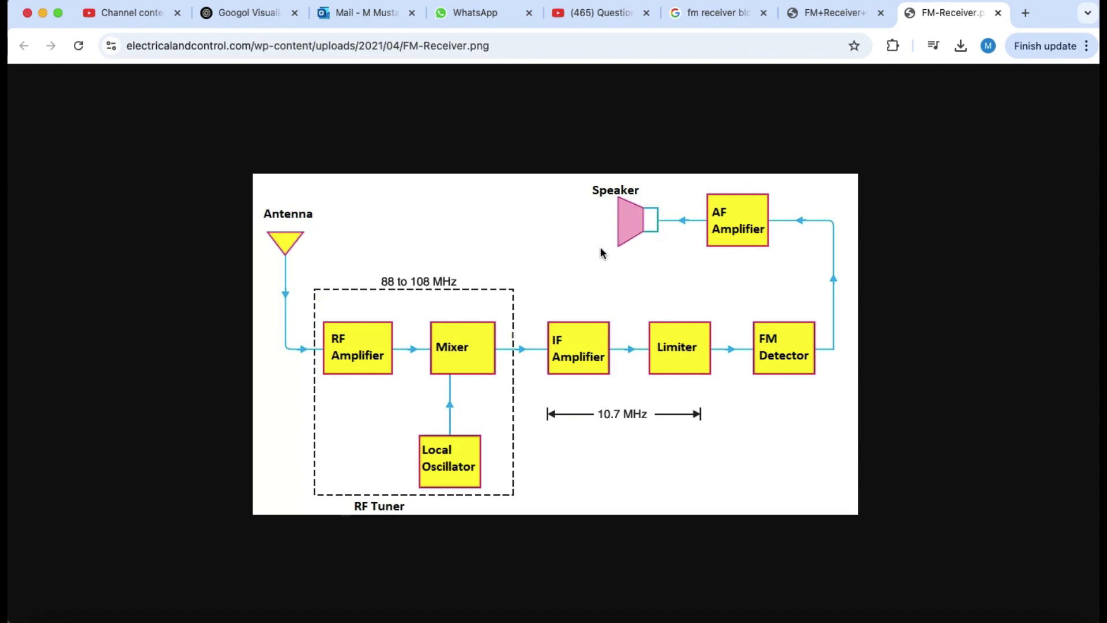
# - Return to GNU Radio and run the fm_SuperHet flowgraph
pyautogui.press('super+Tab')
pyautogui.press('super+Tab')
pyautogui.press('super+Tab')
pyautogui.press('super+Tab')
pyautogui.press('super+Tab')
pyautogui.press('super+Tab')
pyautogui.press('super+Tab')
pyautogui.press('super+Tab')
pyautogui.press('super+Tab')
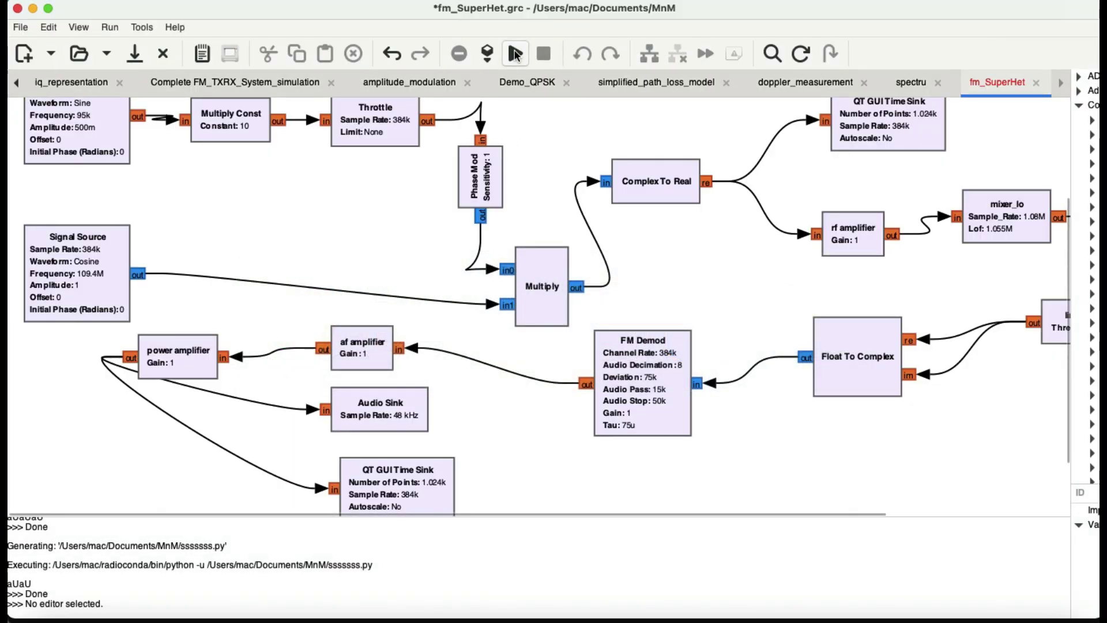
pyautogui.click(514, 54)
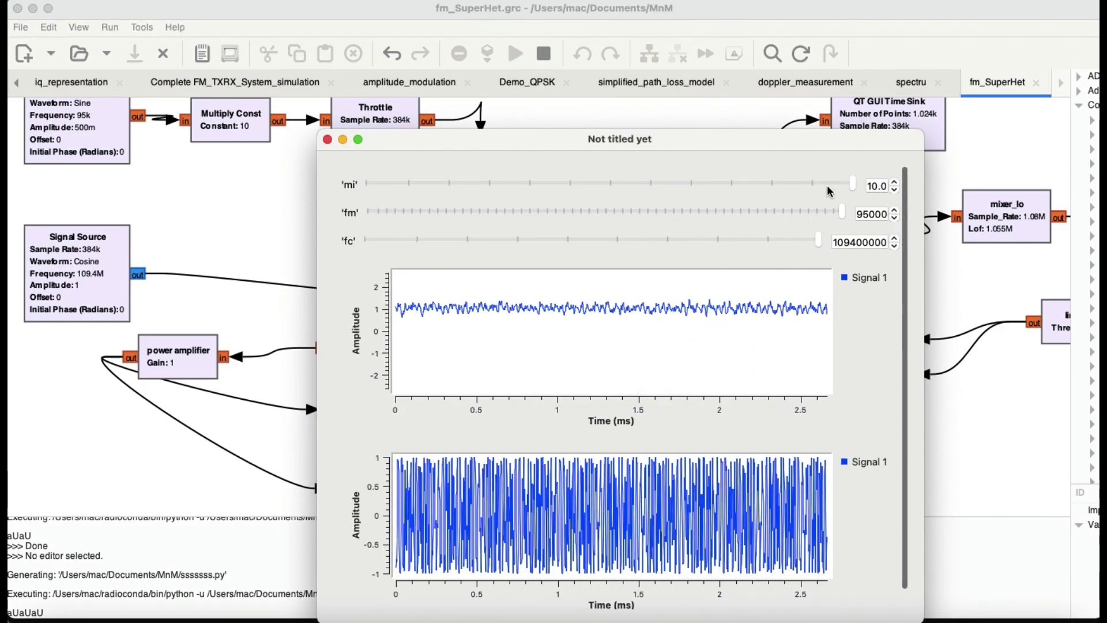
# - Set mi to 2.0 and fc to 105000000 in the running simulation, passing through 108000000 for fc
pyautogui.click(529, 183)
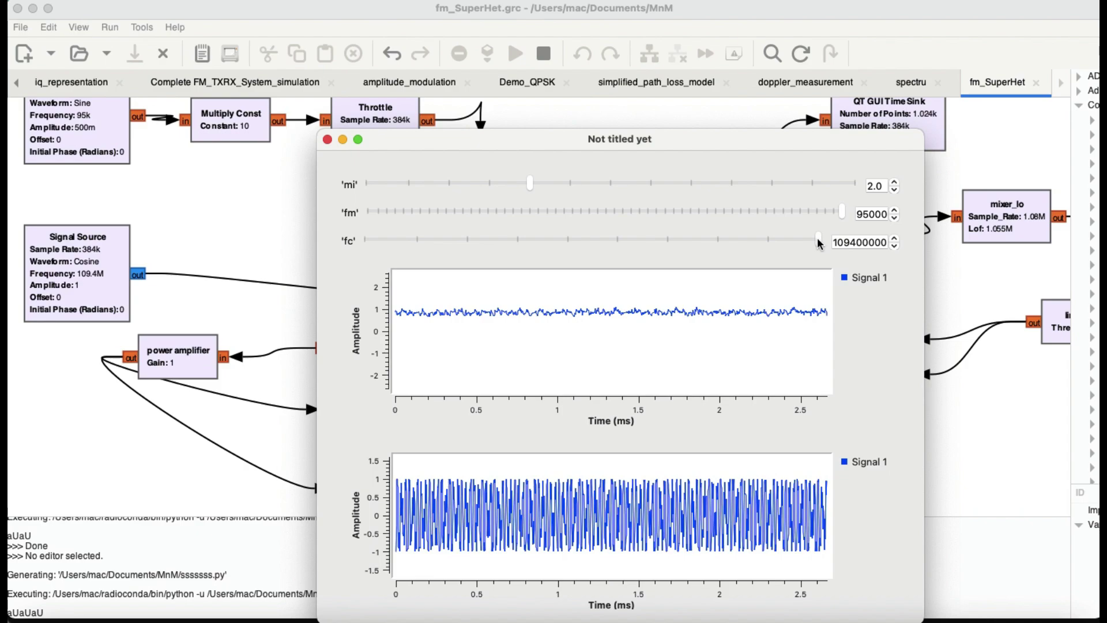
pyautogui.moveTo(818, 241); pyautogui.dragTo(778, 247)
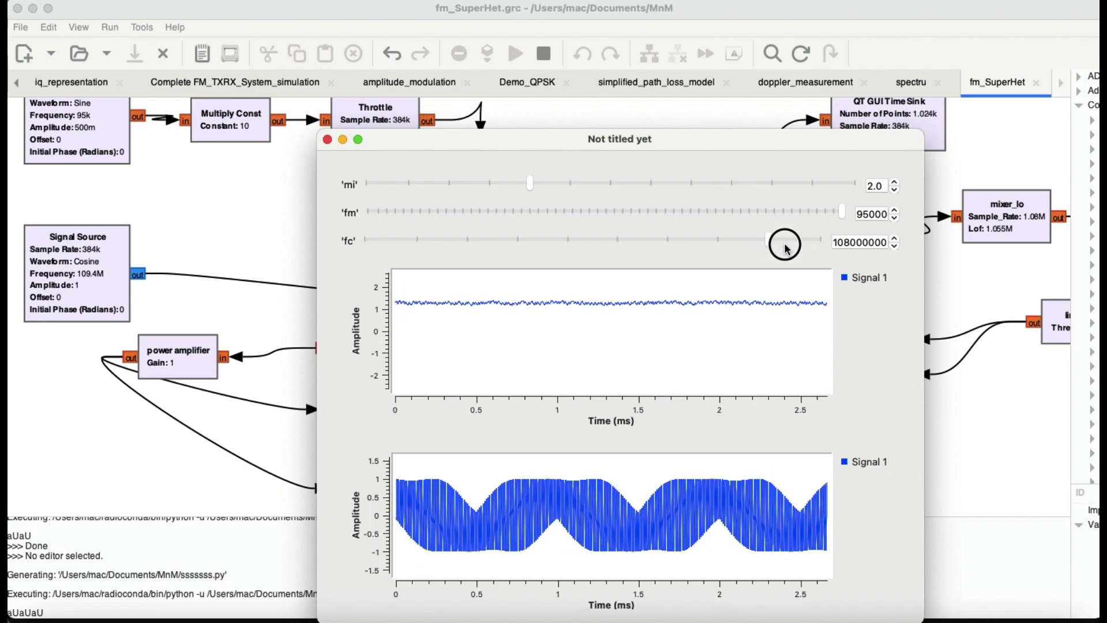
pyautogui.moveTo(787, 245); pyautogui.dragTo(660, 246)
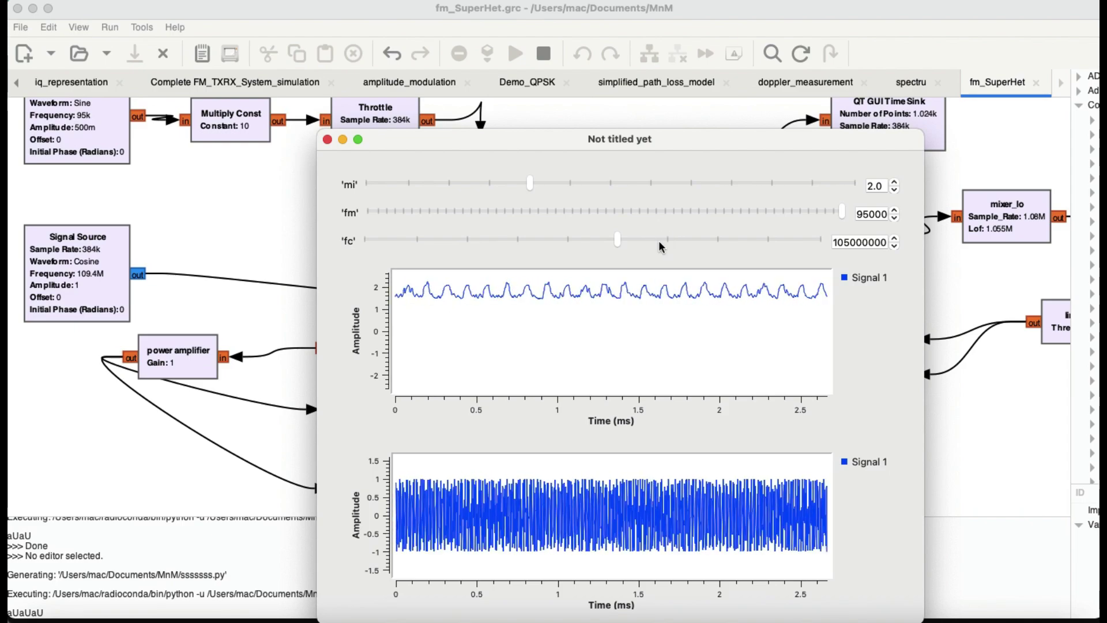
# - Try fm at 94000 in the running simulation and set it back to 95000
pyautogui.click(842, 213)
pyautogui.moveTo(842, 213)
pyautogui.mouseDown()
pyautogui.moveTo(531, 227)
pyautogui.moveTo(852, 220)
pyautogui.mouseUp()
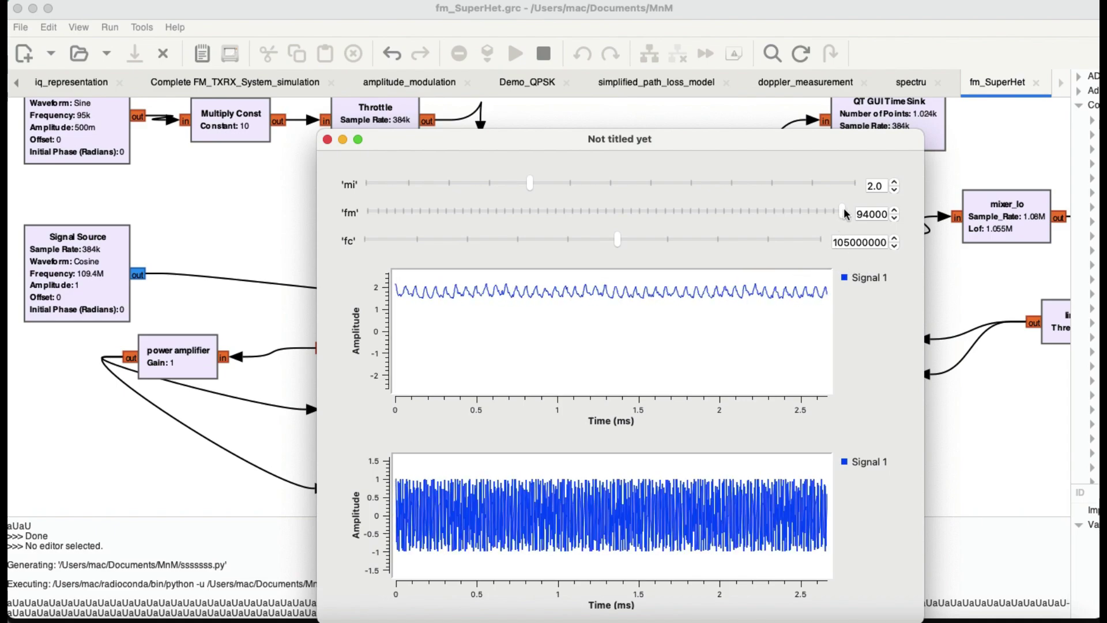
pyautogui.moveTo(843, 211); pyautogui.dragTo(865, 214)
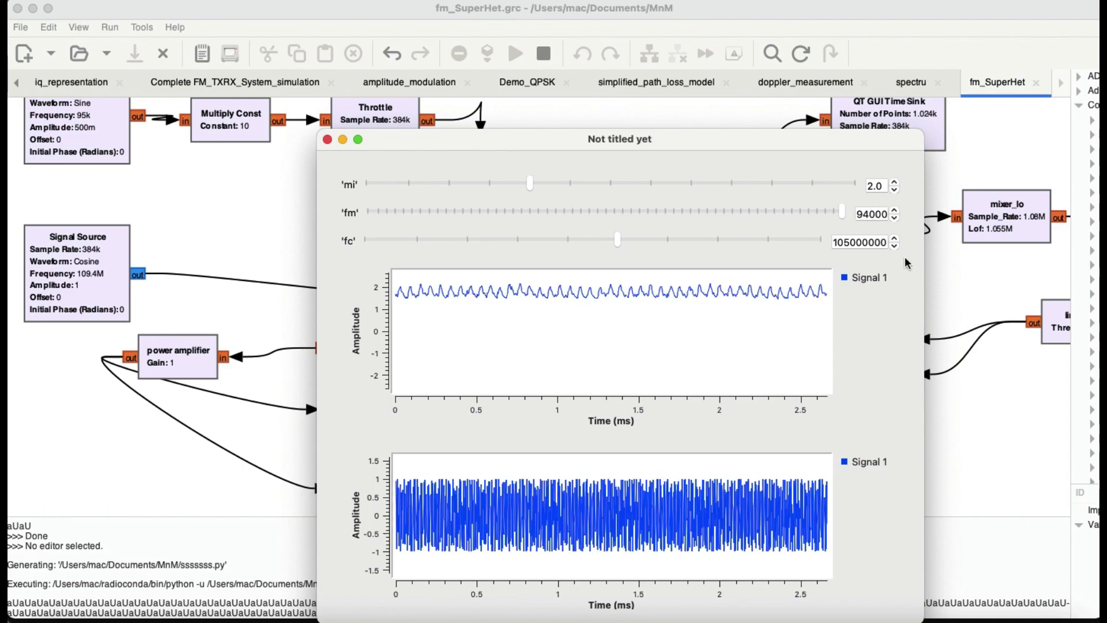
pyautogui.click(895, 210)
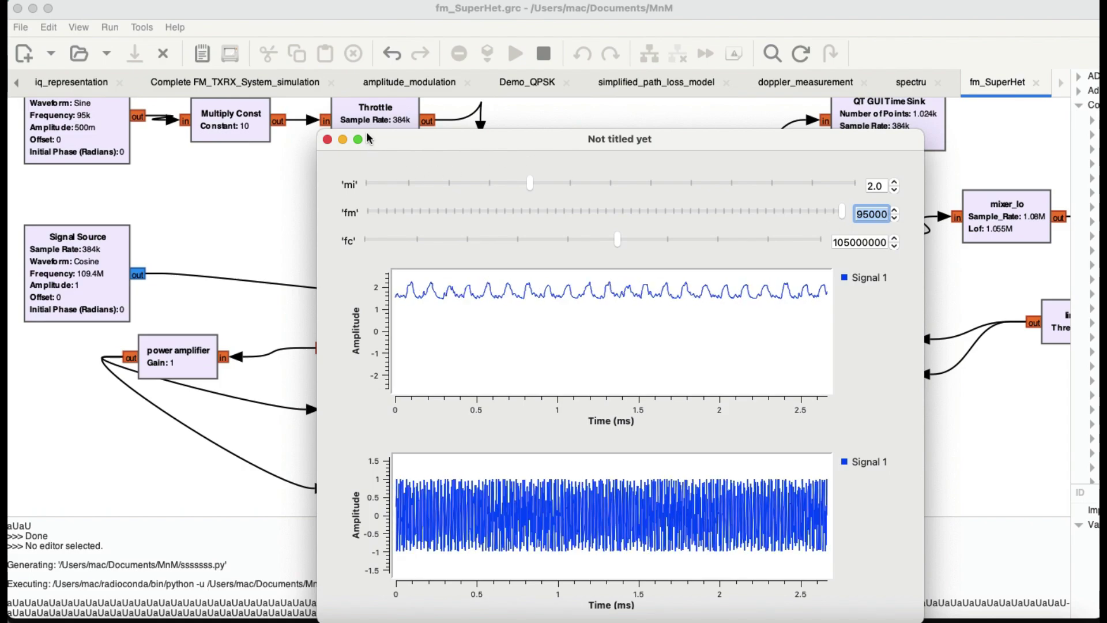
# - Move the simulation output window aside and close it to stop the flowgraph
pyautogui.click(449, 141)
pyautogui.moveTo(450, 142); pyautogui.dragTo(371, 160)
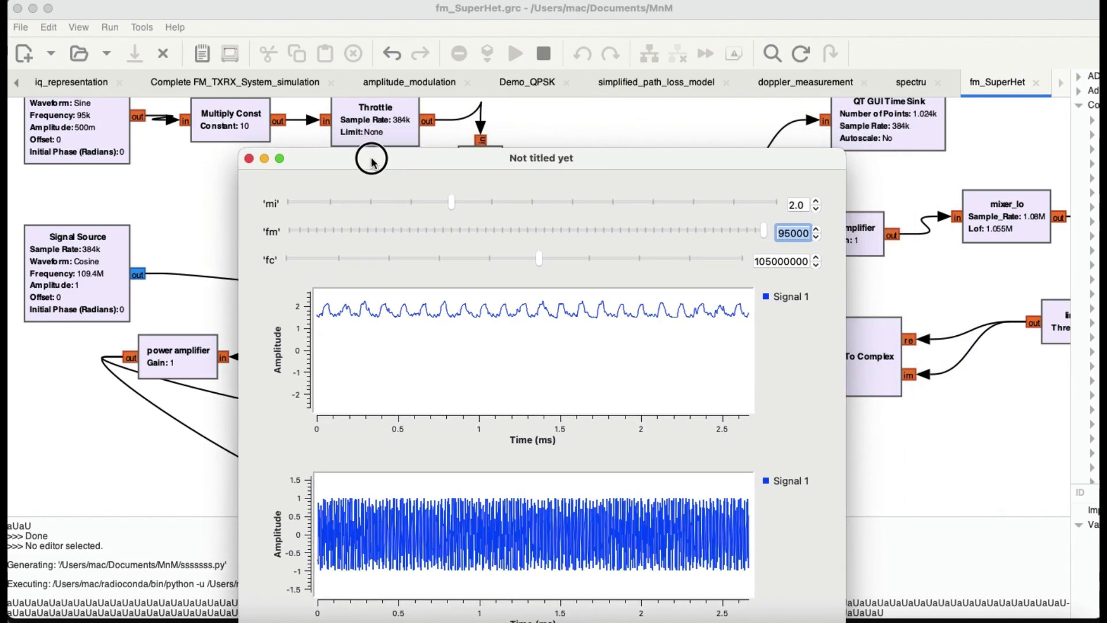
pyautogui.click(248, 159)
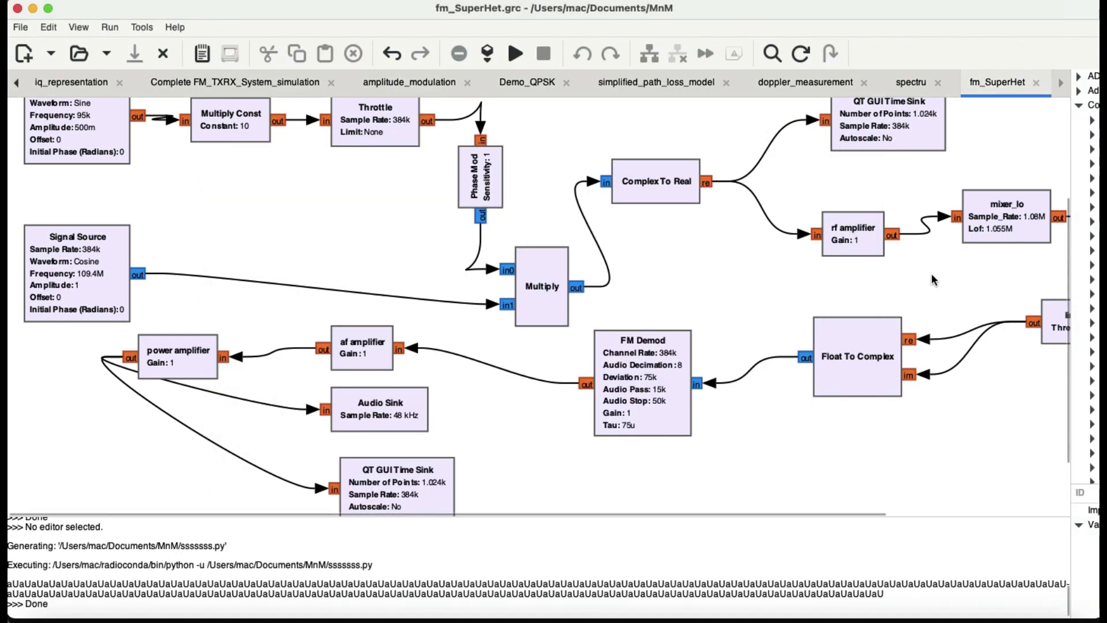
# - Review the flowgraph from the mixer_lo, if amplifier and limiter chain back to the signal sources and QT GUI Range blocks
pyautogui.hscroll(5, 932, 277)
pyautogui.scroll(2, 932, 277)
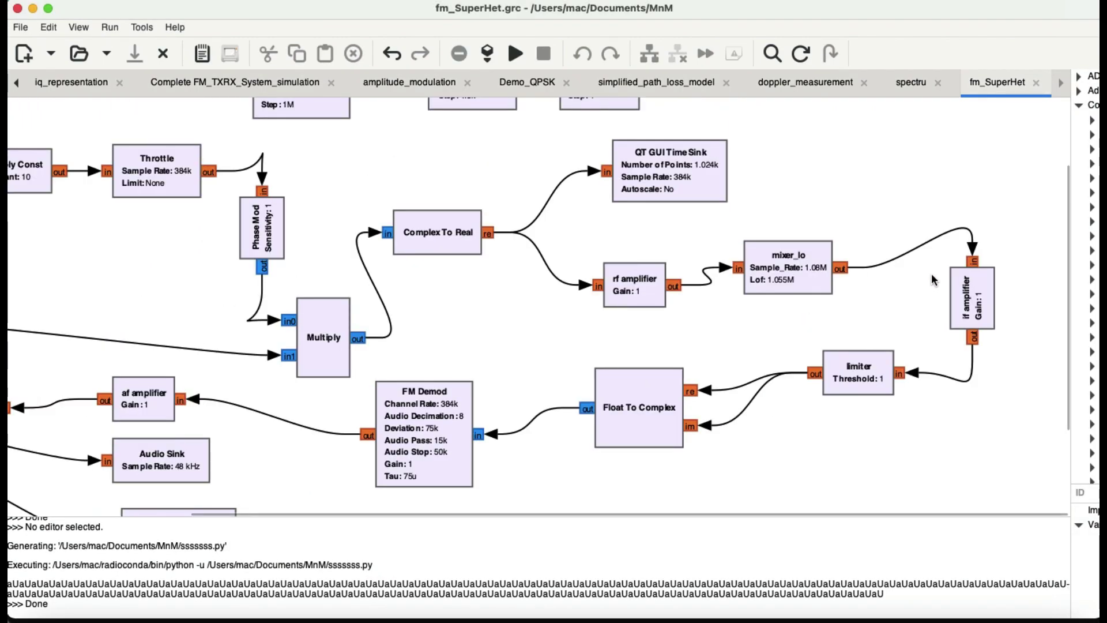
pyautogui.hscroll(-5, 932, 279)
pyautogui.hscroll(5, 934, 280)
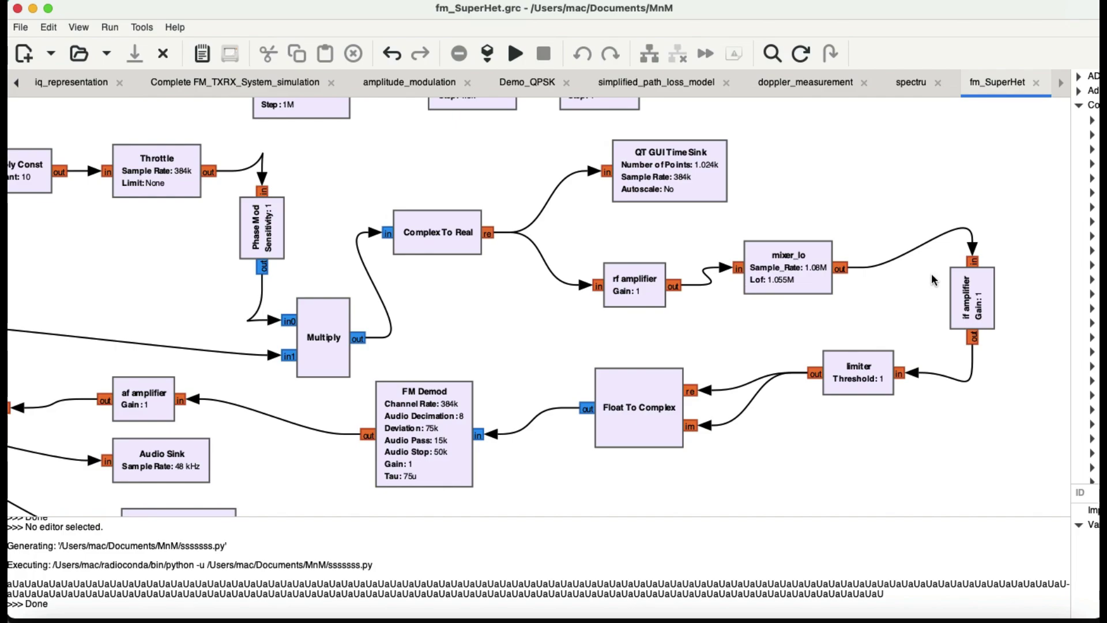
pyautogui.hscroll(-5, 494, 267)
pyautogui.scroll(3, 493, 267)
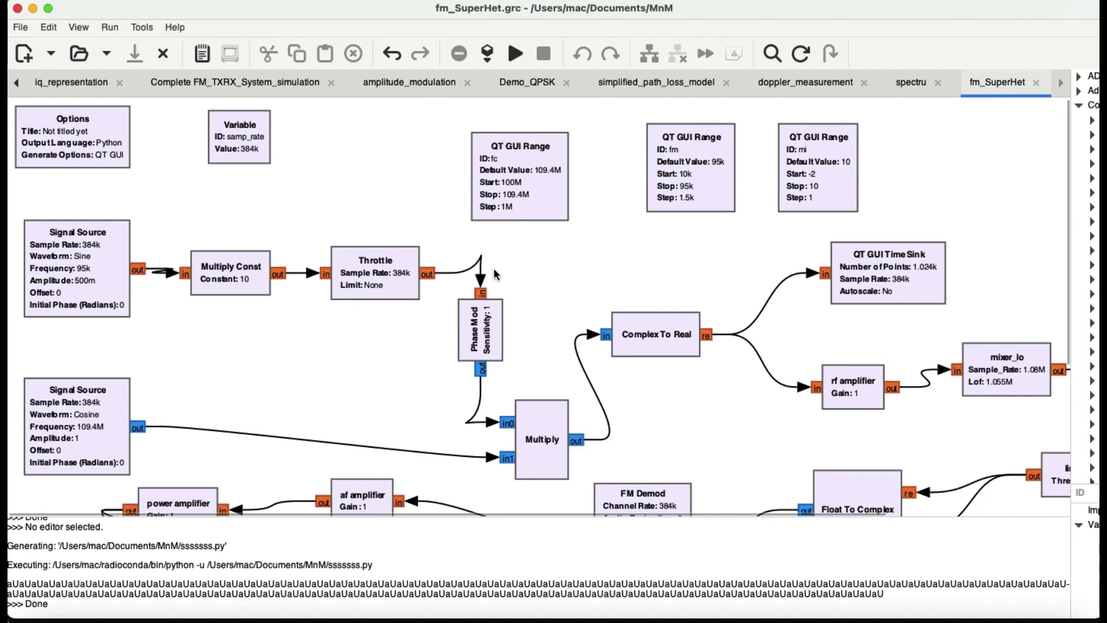